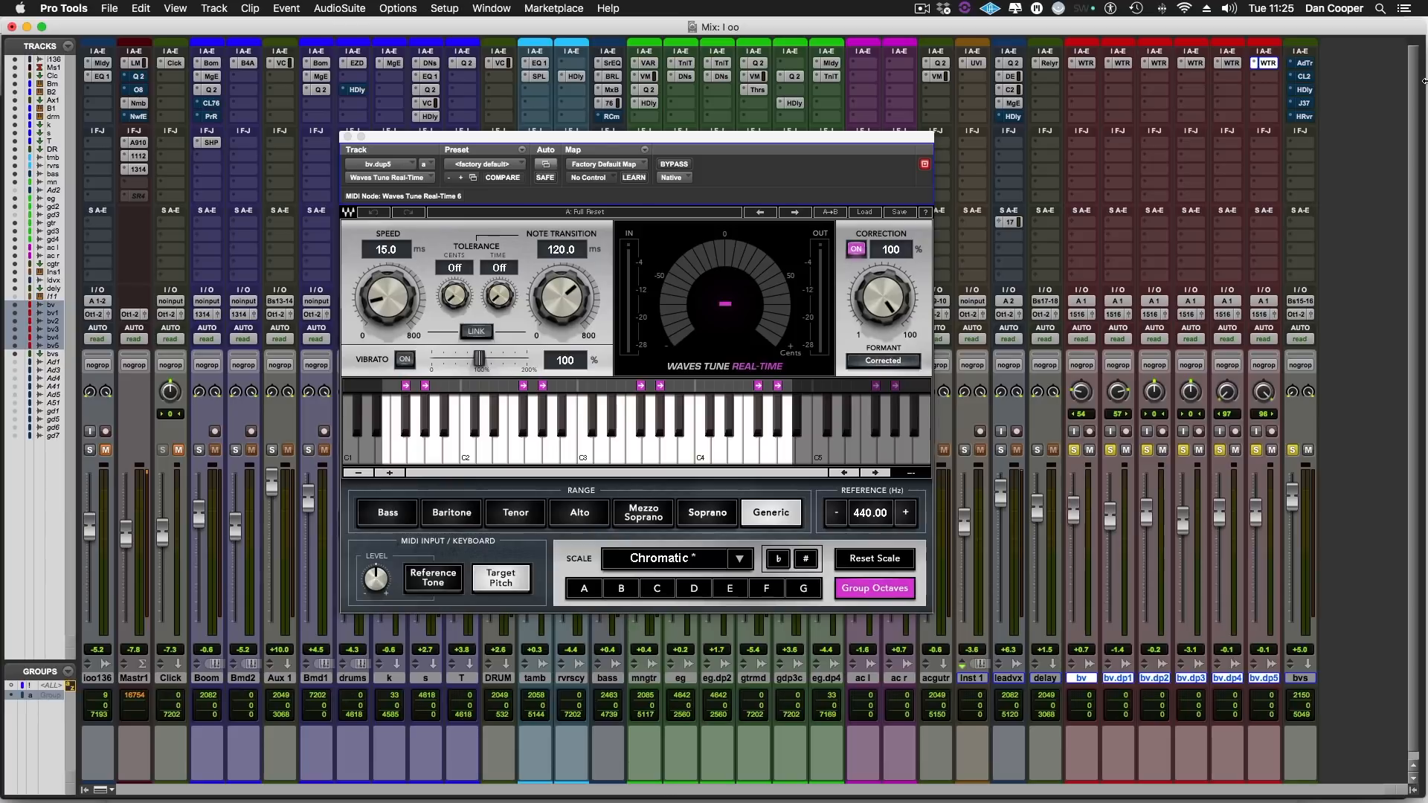
# Activate the AudioTrack plug-in on the bvs track and raise EQ band 1's low-cut frequency to about 221 Hz
pyautogui.click(1306, 66)
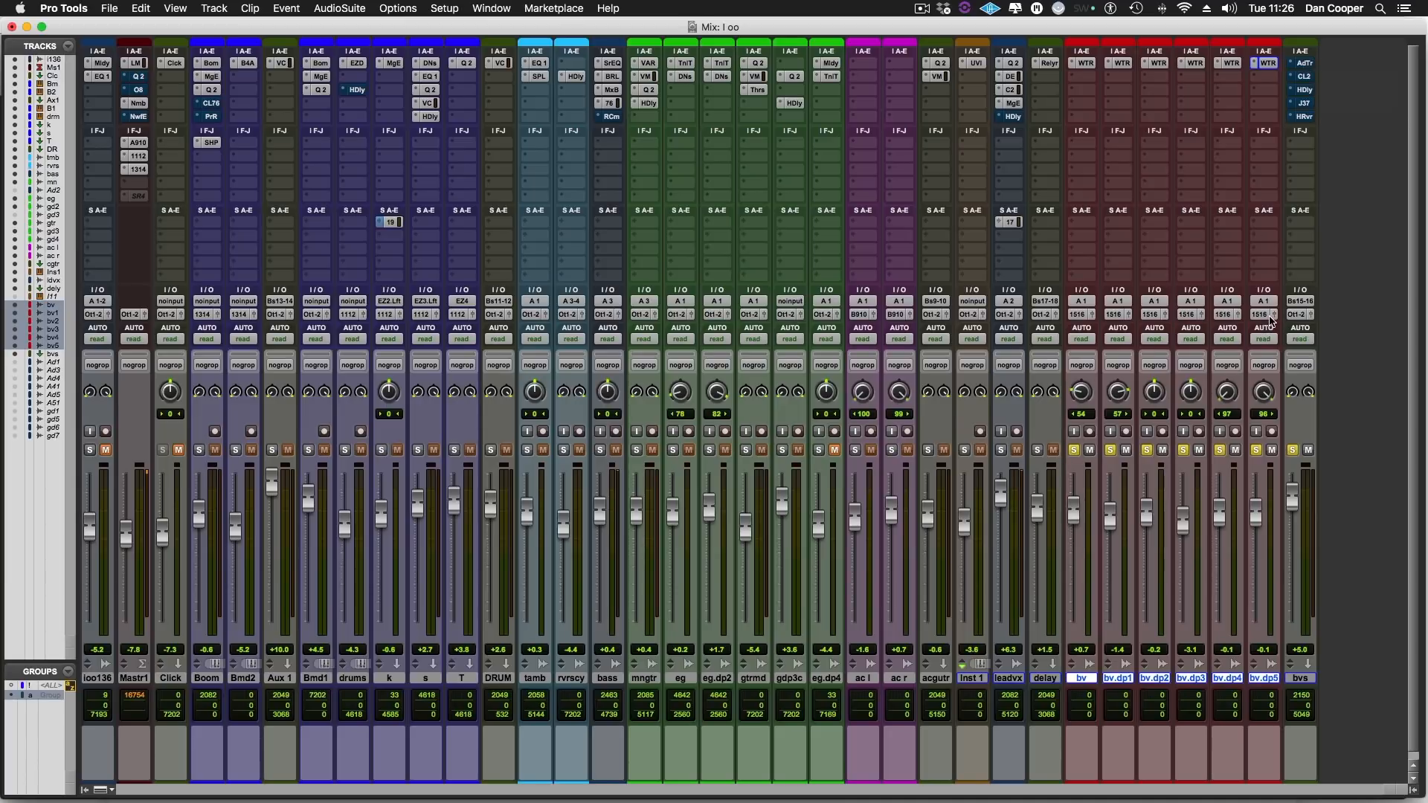
pyautogui.click(1303, 63)
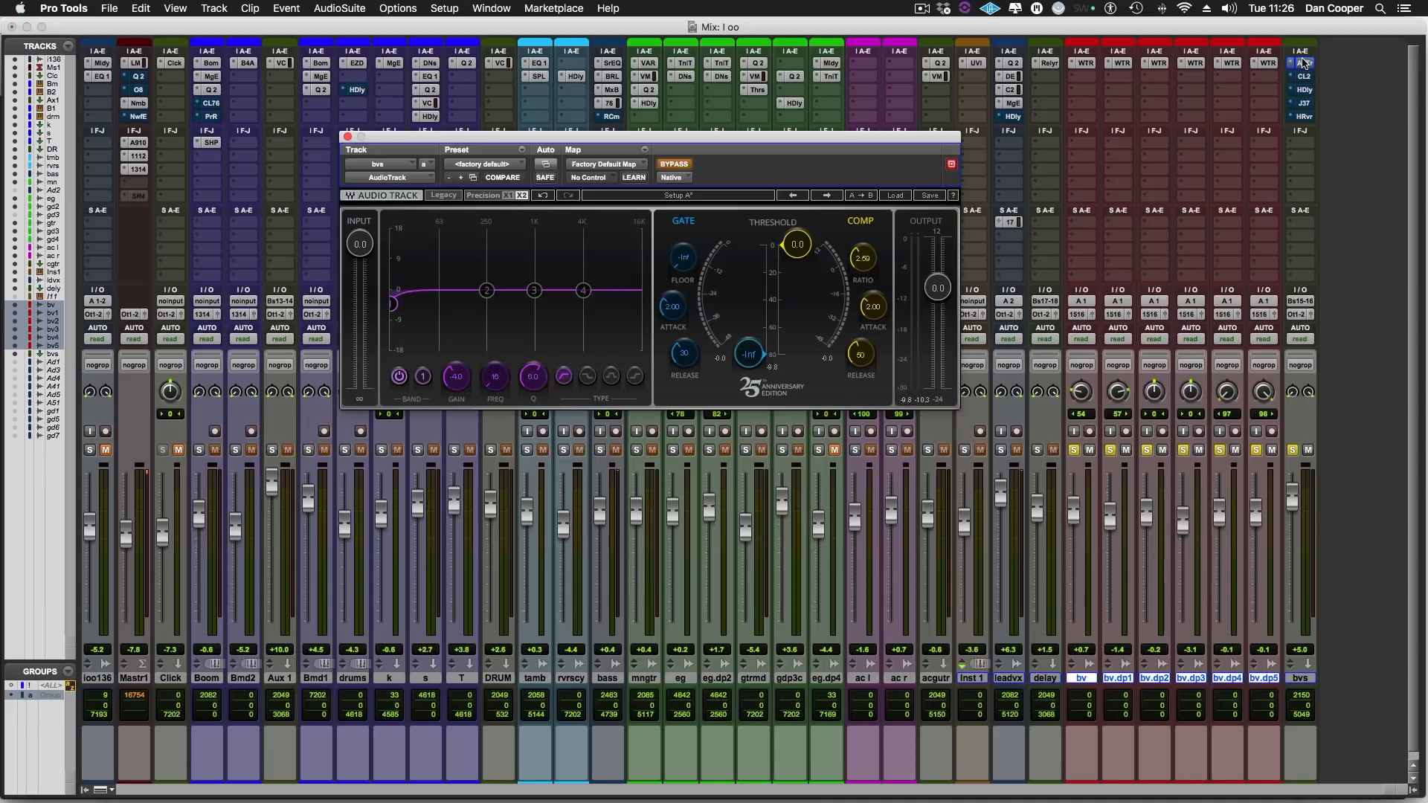
pyautogui.click(677, 167)
pyautogui.moveTo(394, 307); pyautogui.dragTo(485, 306)
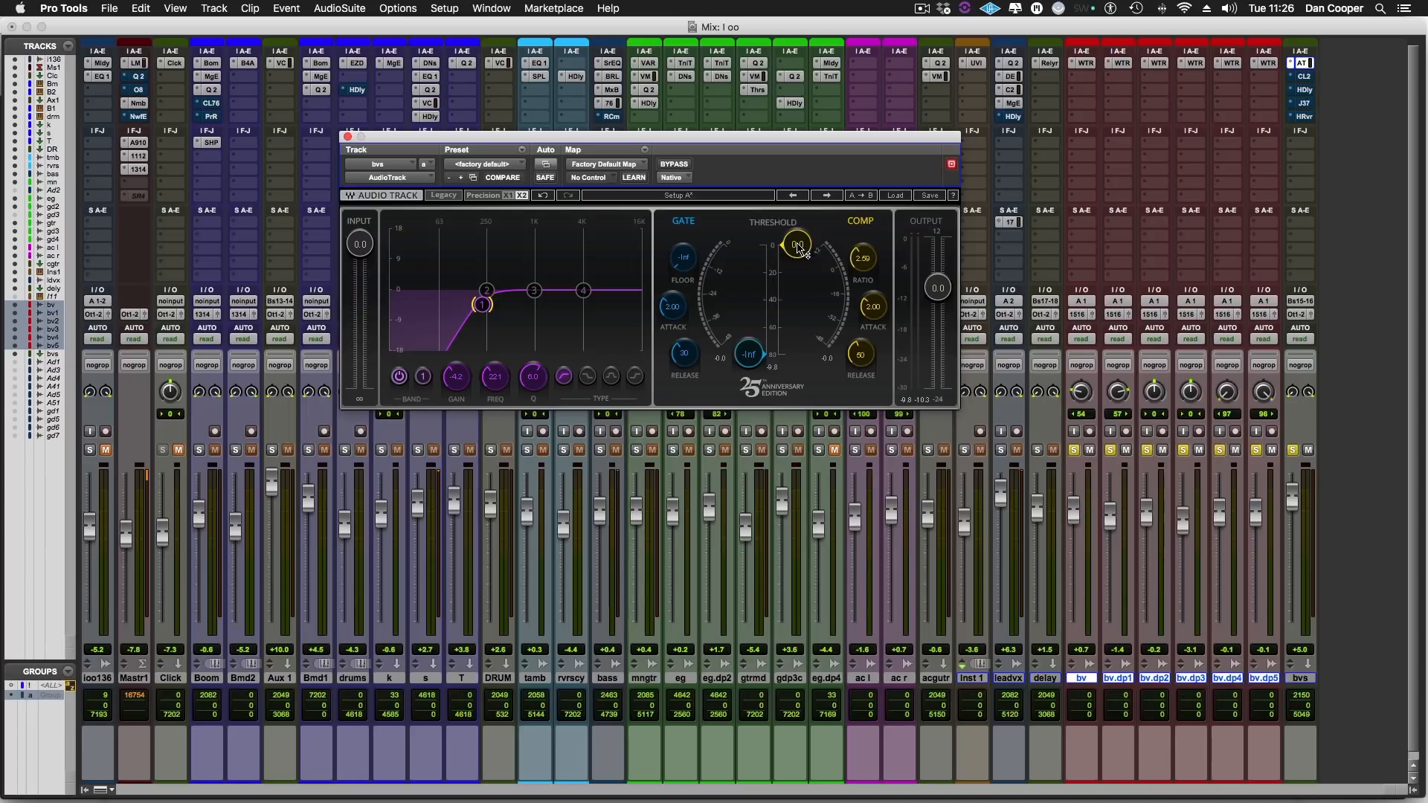
# Audition the AudioTrack compressor with its threshold lowered to about -43 during playback, and return the threshold to 0.0
pyautogui.moveTo(798, 247); pyautogui.dragTo(805, 322)
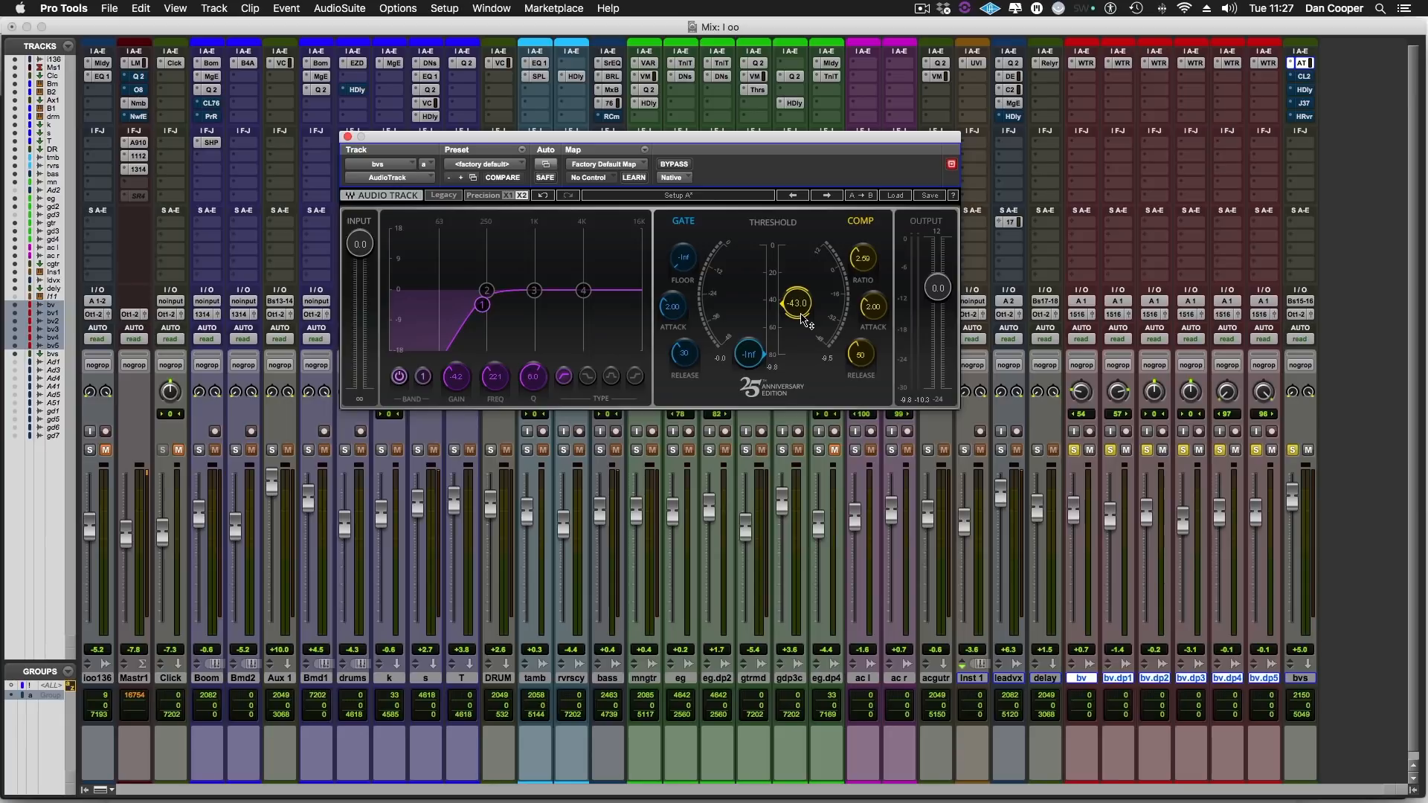
pyautogui.press('space')
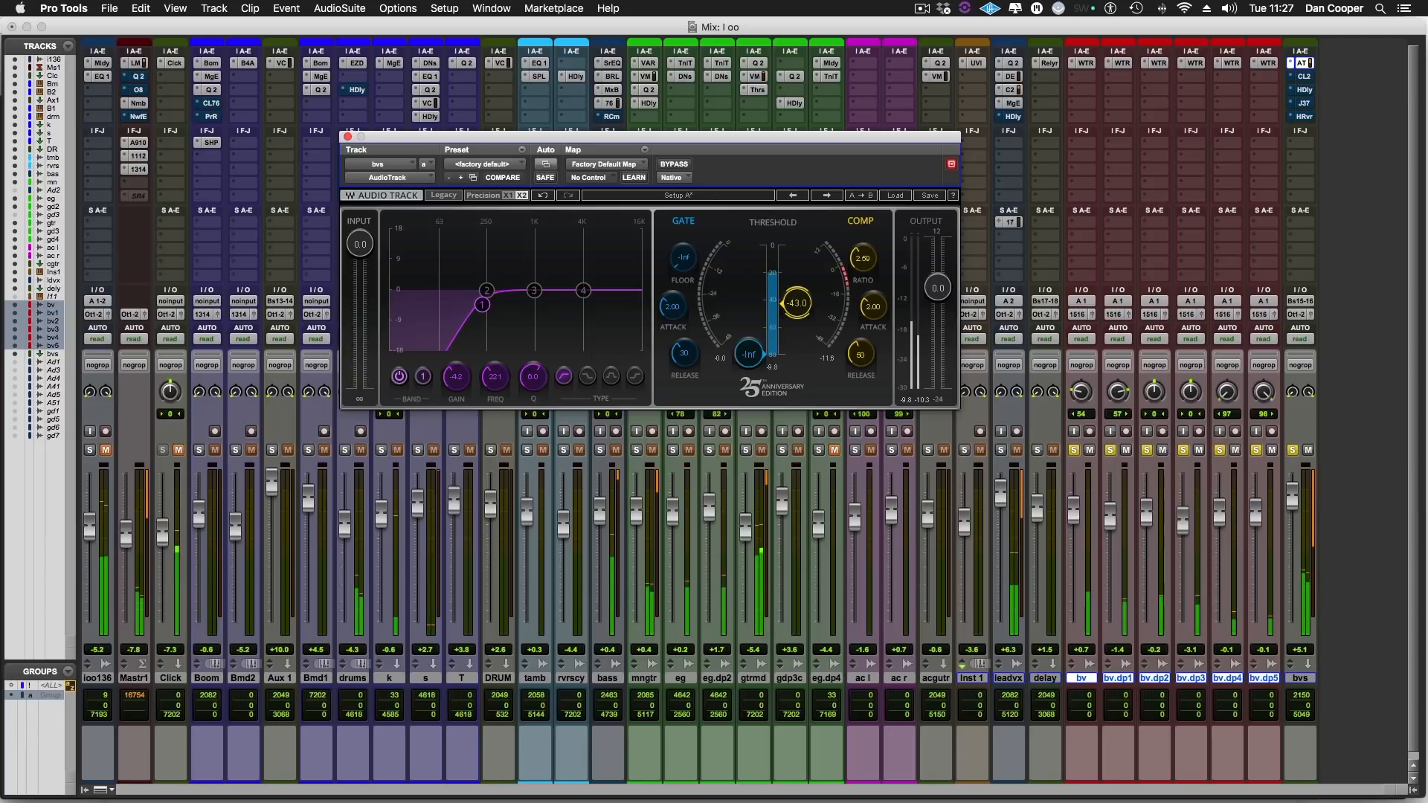
pyautogui.moveTo(798, 306); pyautogui.dragTo(798, 308)
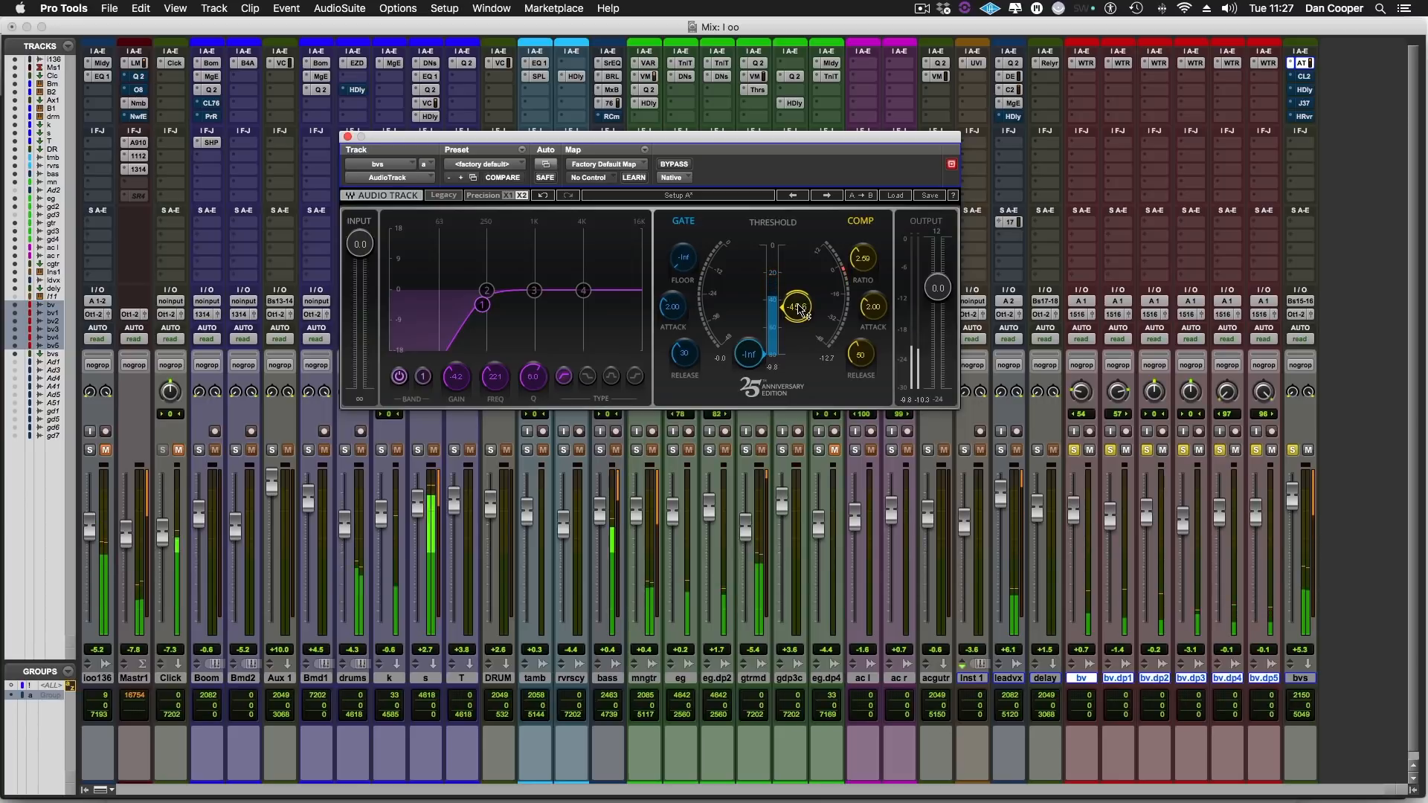
pyautogui.press('space')
pyautogui.moveTo(798, 308); pyautogui.dragTo(797, 246)
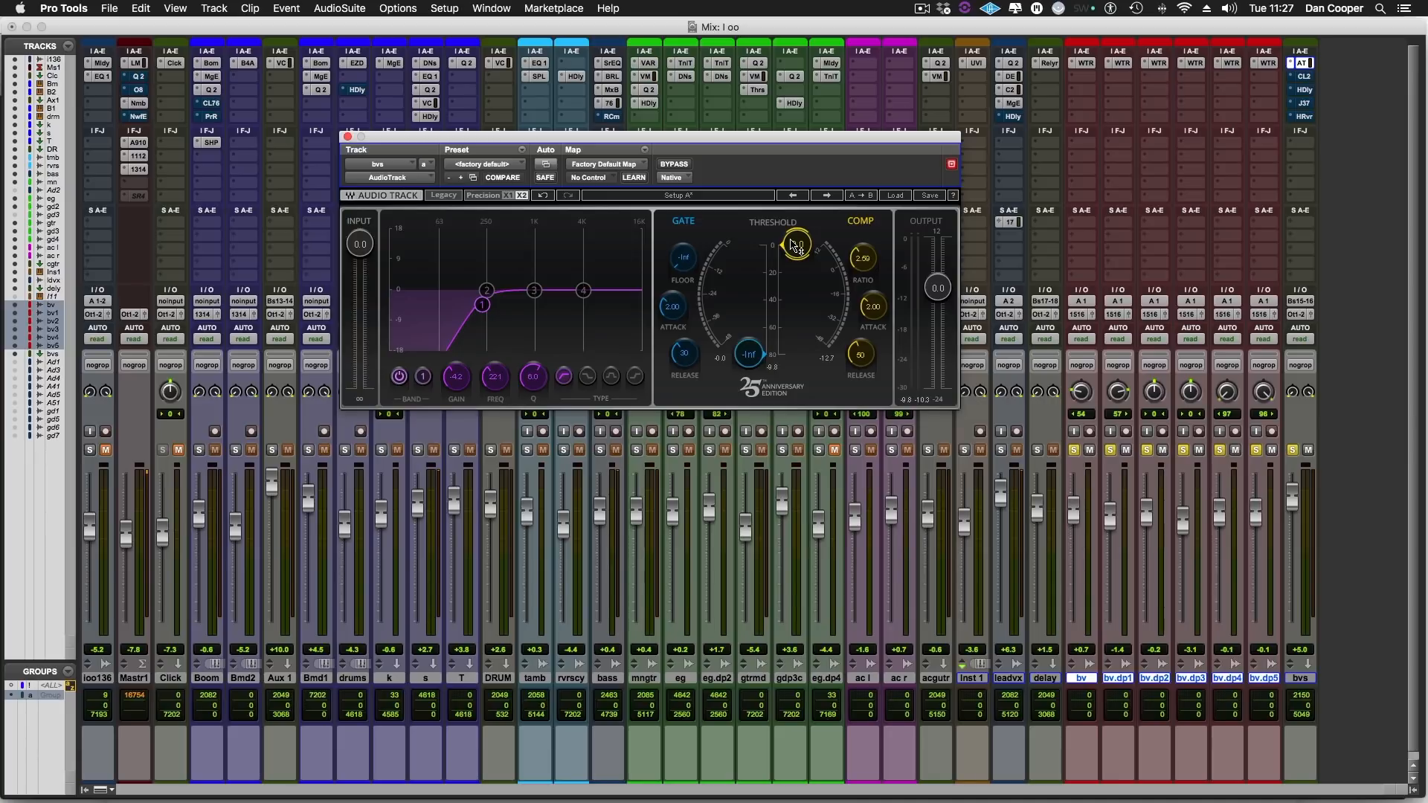
pyautogui.moveTo(749, 354)
pyautogui.mouseDown()
pyautogui.moveTo(748, 279)
pyautogui.moveTo(742, 351)
pyautogui.mouseUp()
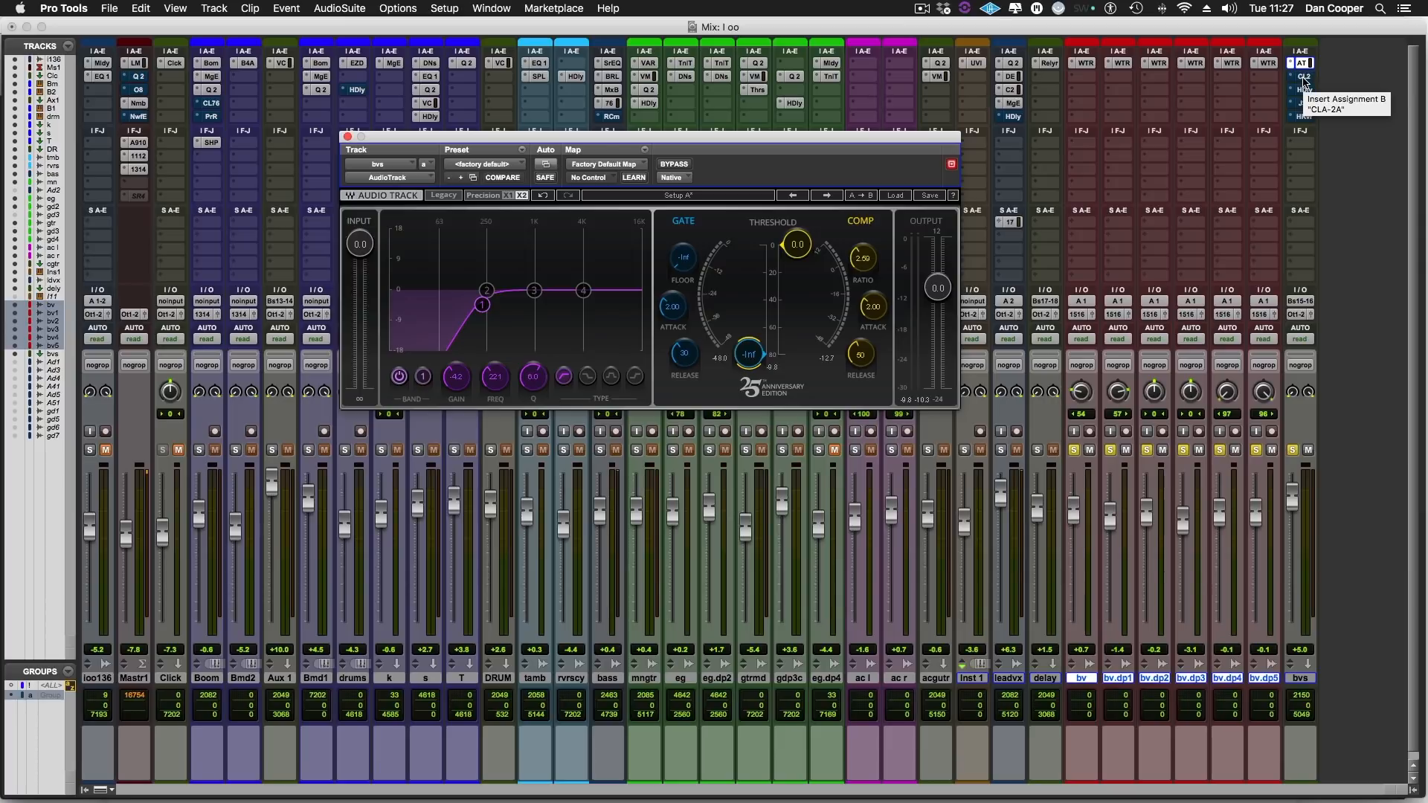
# Activate the CLA-2A compressor on the bvs track, and raise its Peak Reduction and adjust its Gain during playback
pyautogui.click(1303, 78)
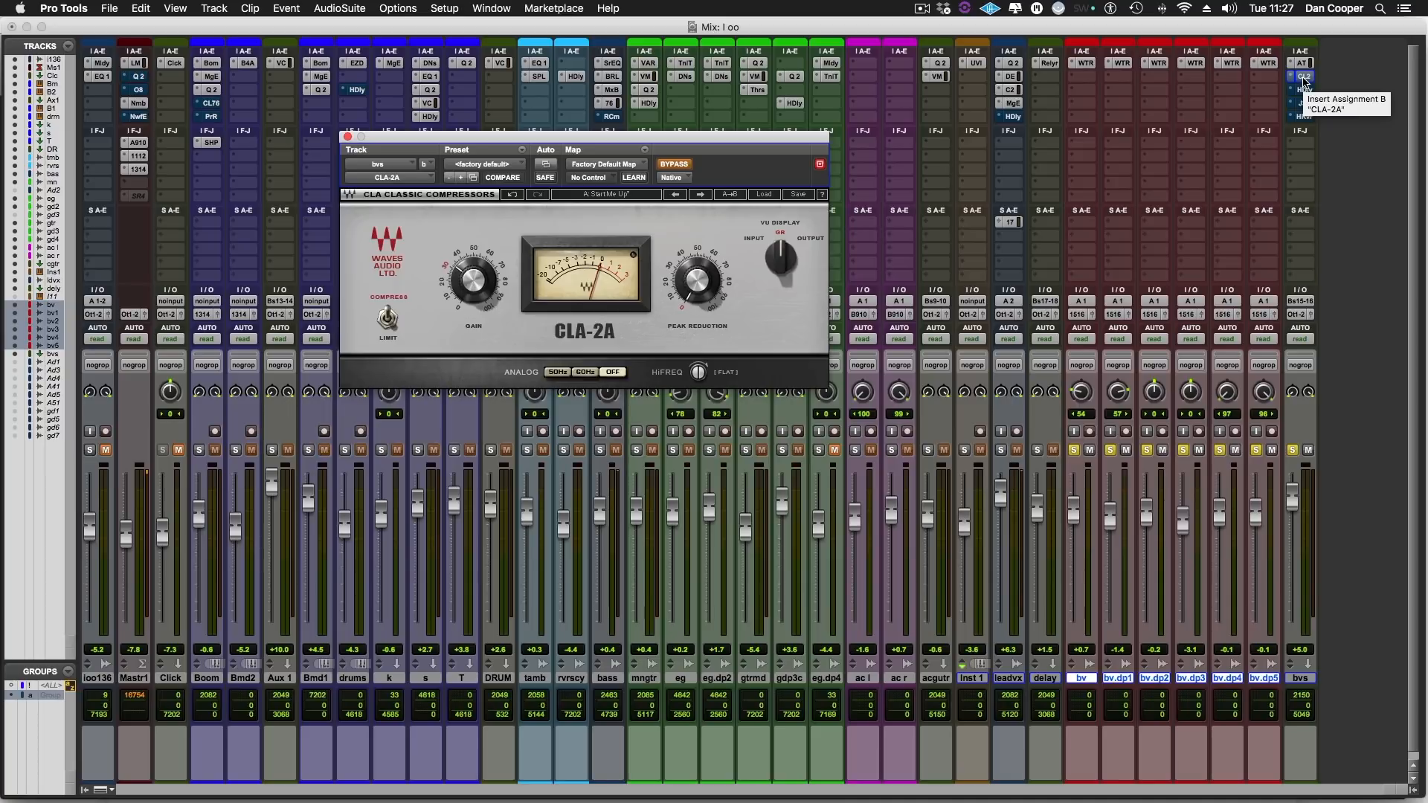
pyautogui.click(679, 168)
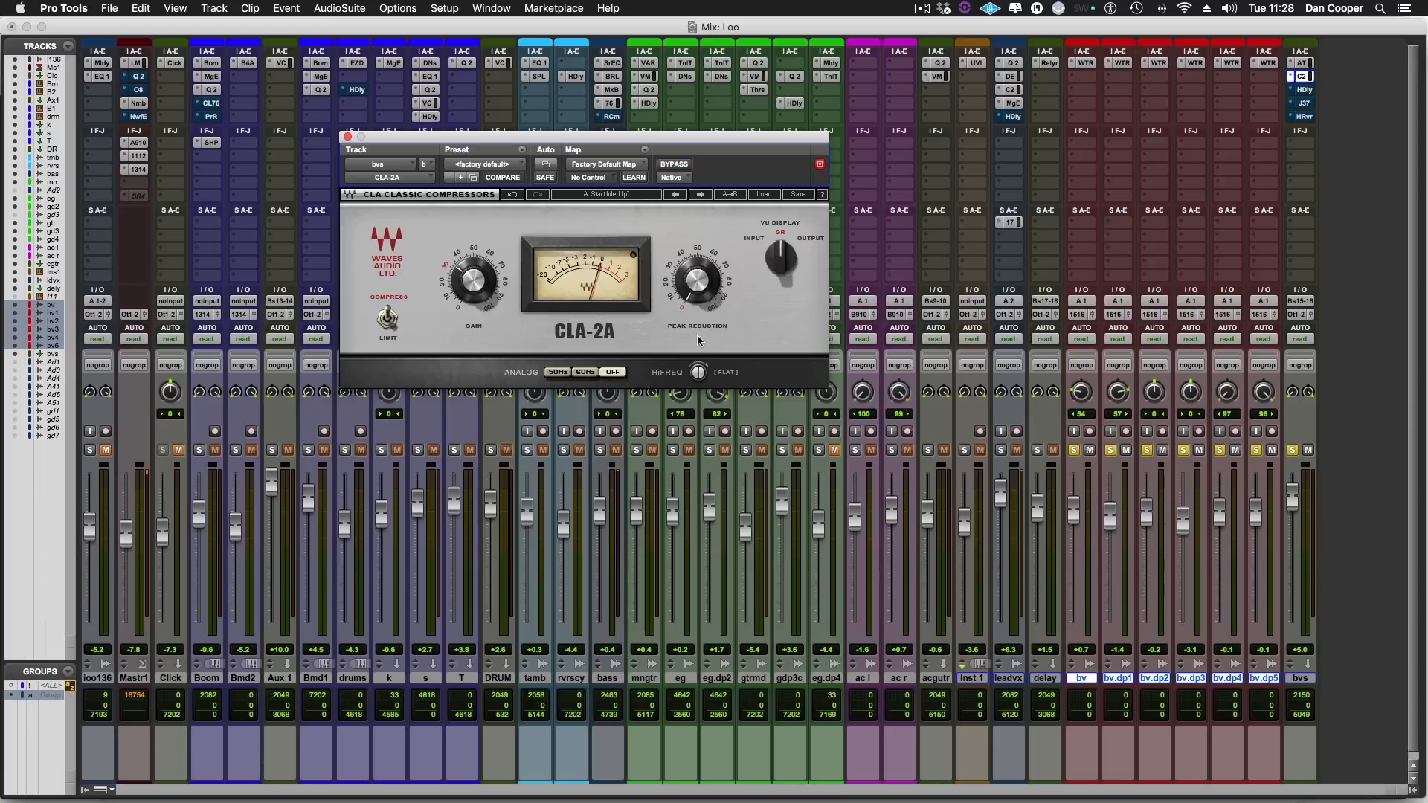
pyautogui.moveTo(699, 280)
pyautogui.press('space')
pyautogui.moveTo(699, 276)
pyautogui.mouseDown()
pyautogui.moveTo(700, 223)
pyautogui.moveTo(699, 277)
pyautogui.moveTo(699, 233)
pyautogui.moveTo(699, 253)
pyautogui.mouseUp()
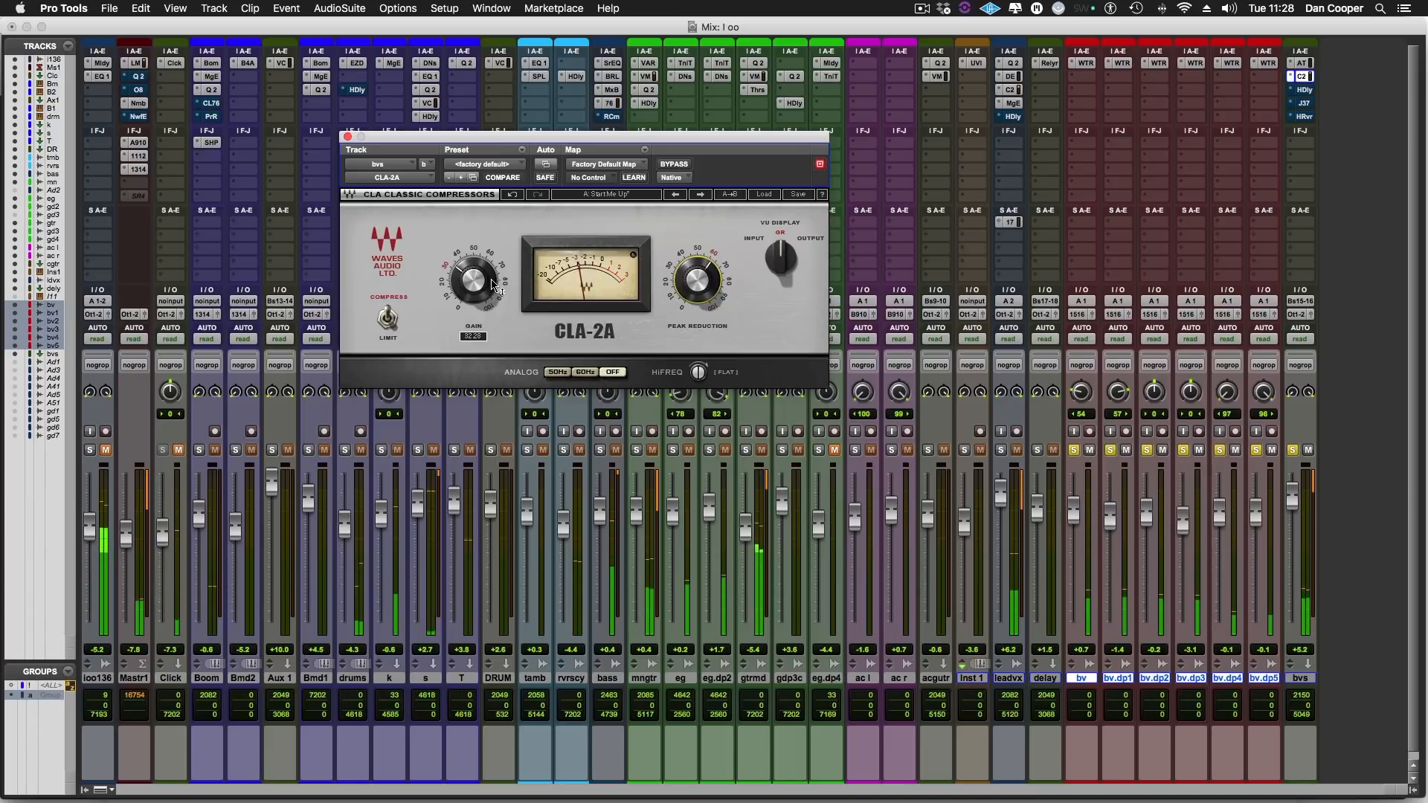
pyautogui.moveTo(473, 283); pyautogui.dragTo(473, 280)
# Compare the background vocals with the CLA-2A bypassed and active during playback, leaving the compressor active
pyautogui.click(675, 165)
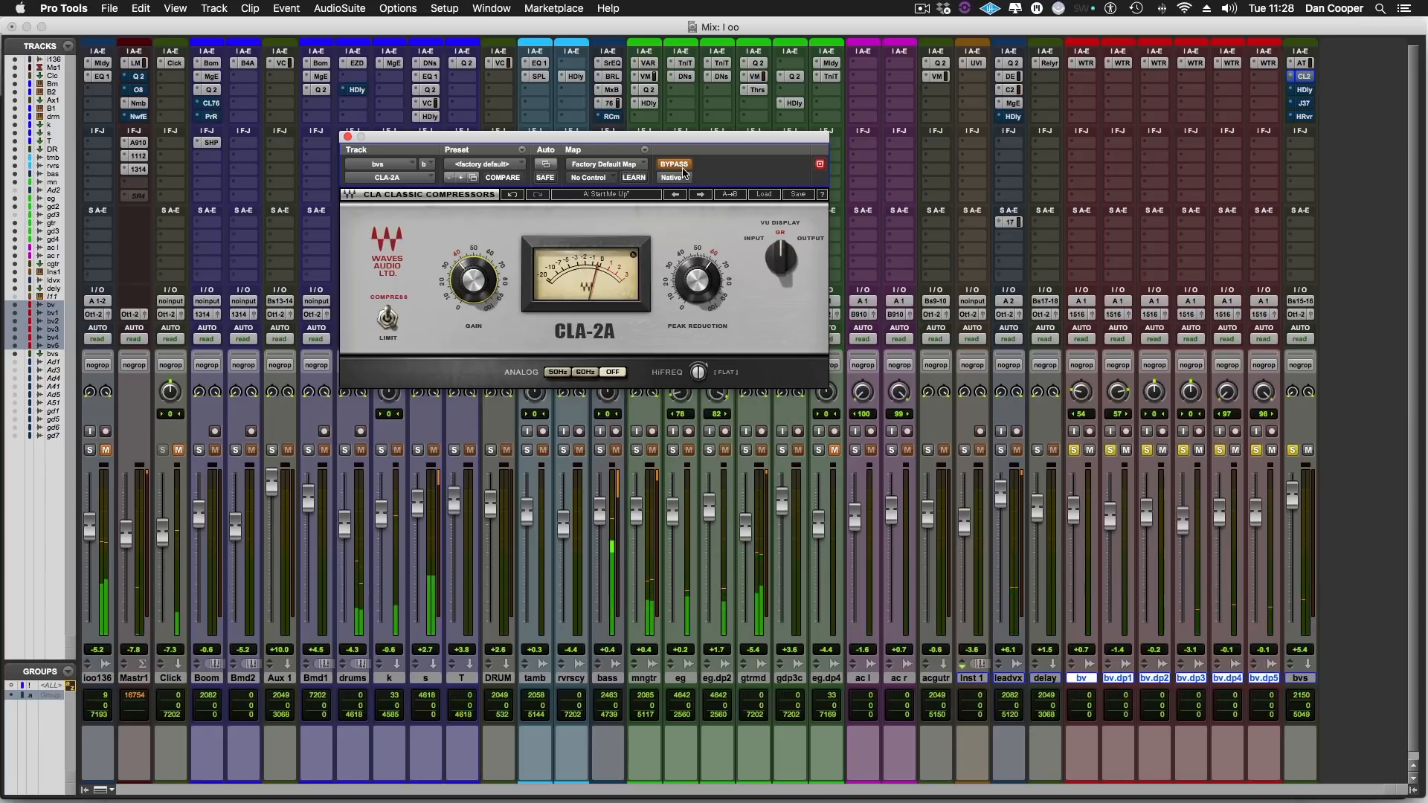
pyautogui.click(679, 165)
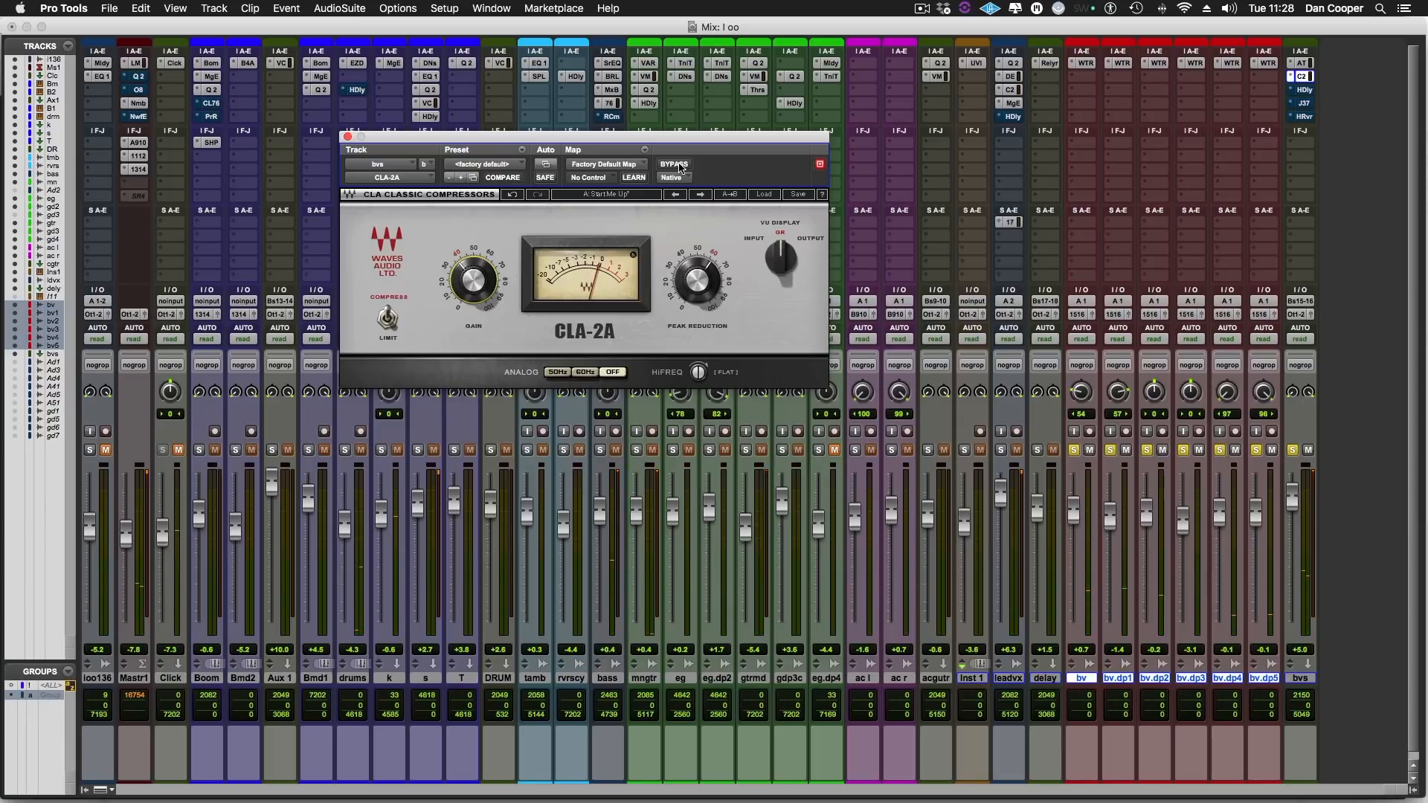
pyautogui.hotkey('shift', 's')
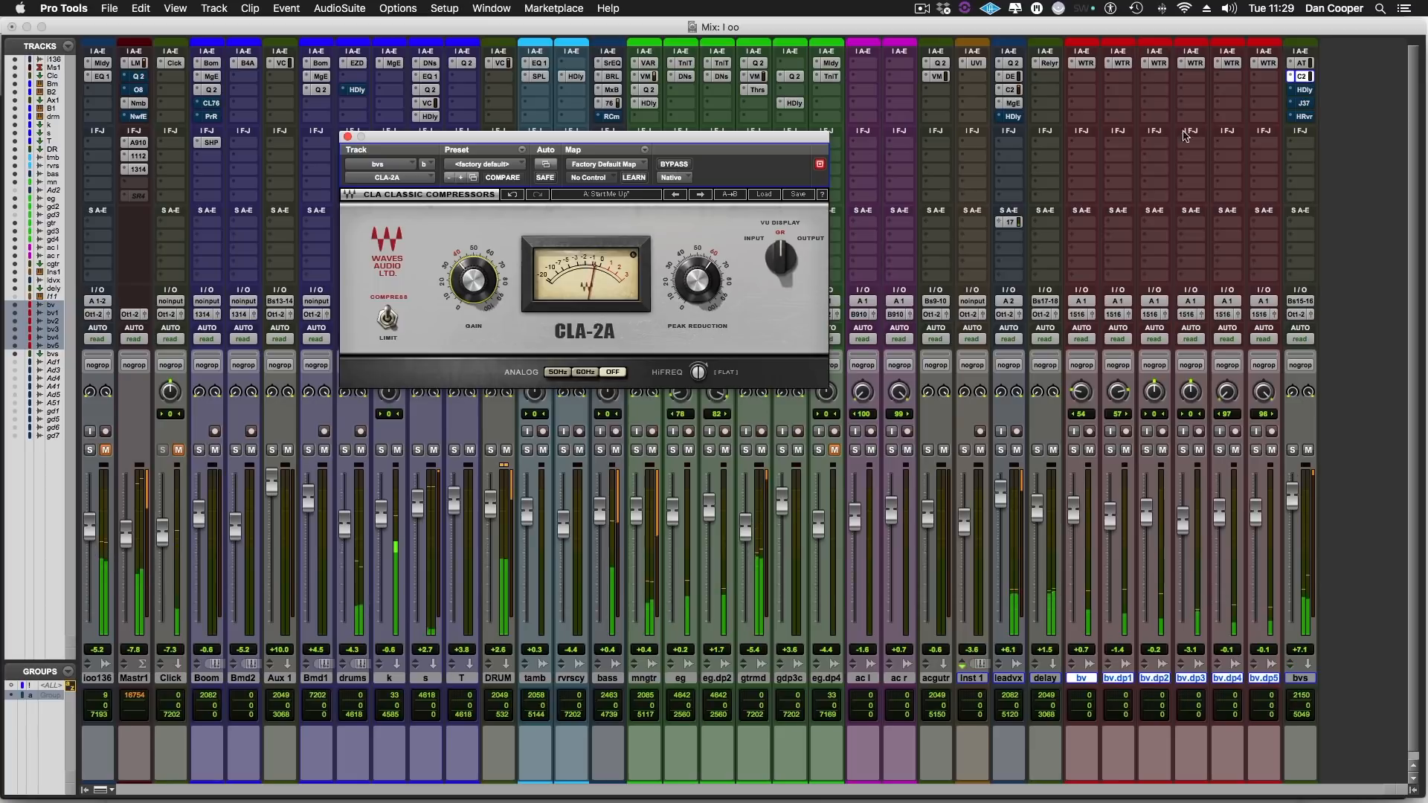
pyautogui.keyDown('super'); pyautogui.click(1303, 76); pyautogui.keyUp('super')
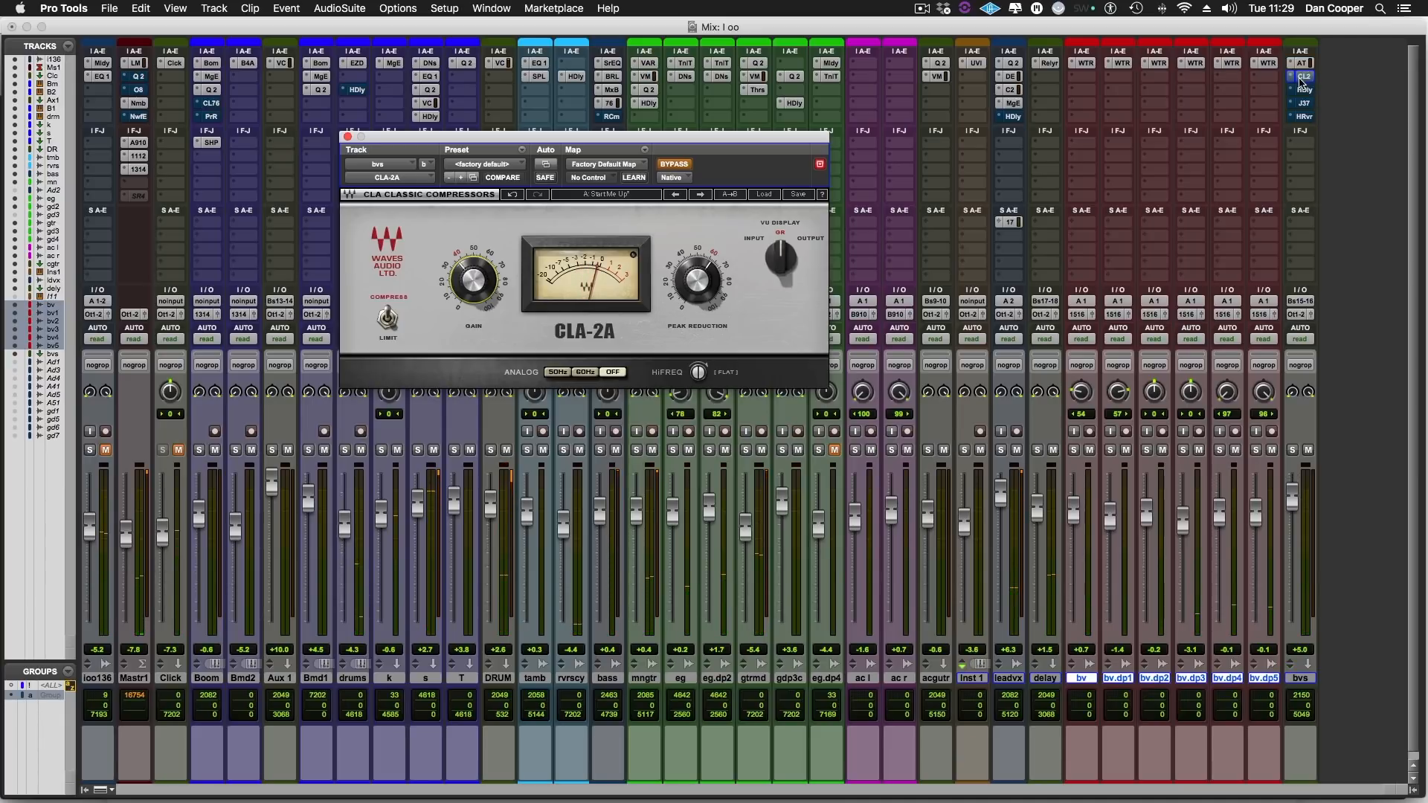
pyautogui.keyDown('super'); pyautogui.click(1303, 77); pyautogui.keyUp('super')
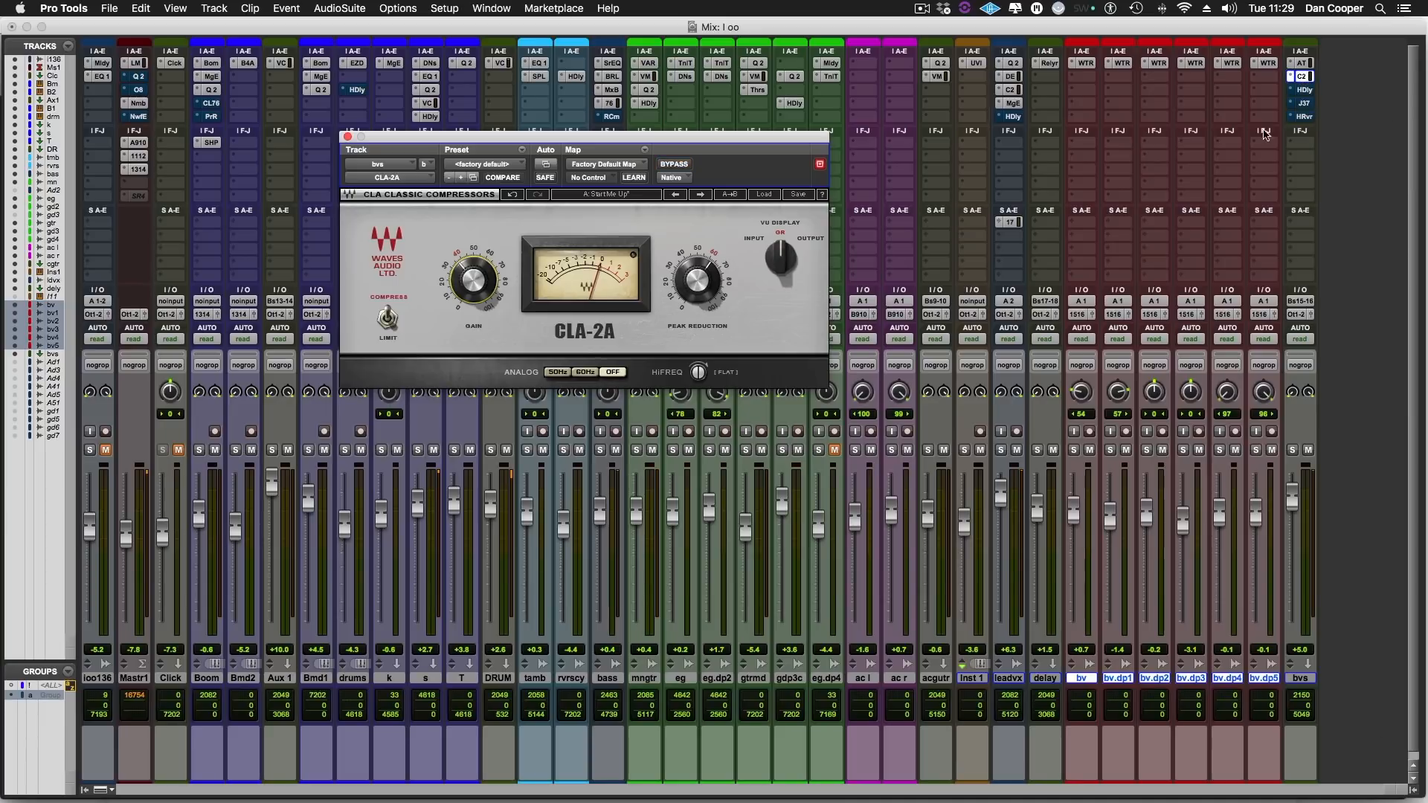
# Activate H-Delay on the bvs track, turn its Analog setting off and set Dry/Wet to 22
pyautogui.click(1301, 90)
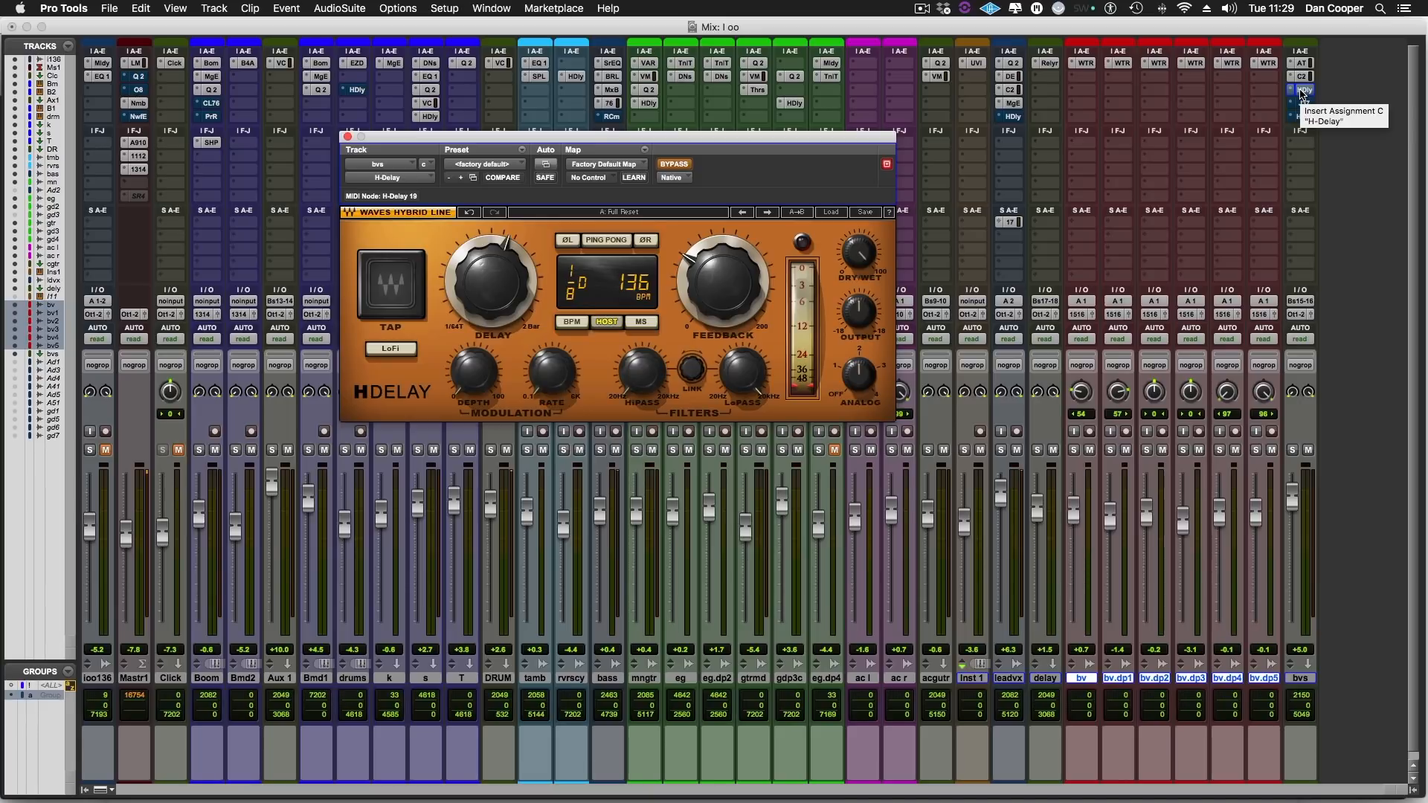
pyautogui.click(681, 168)
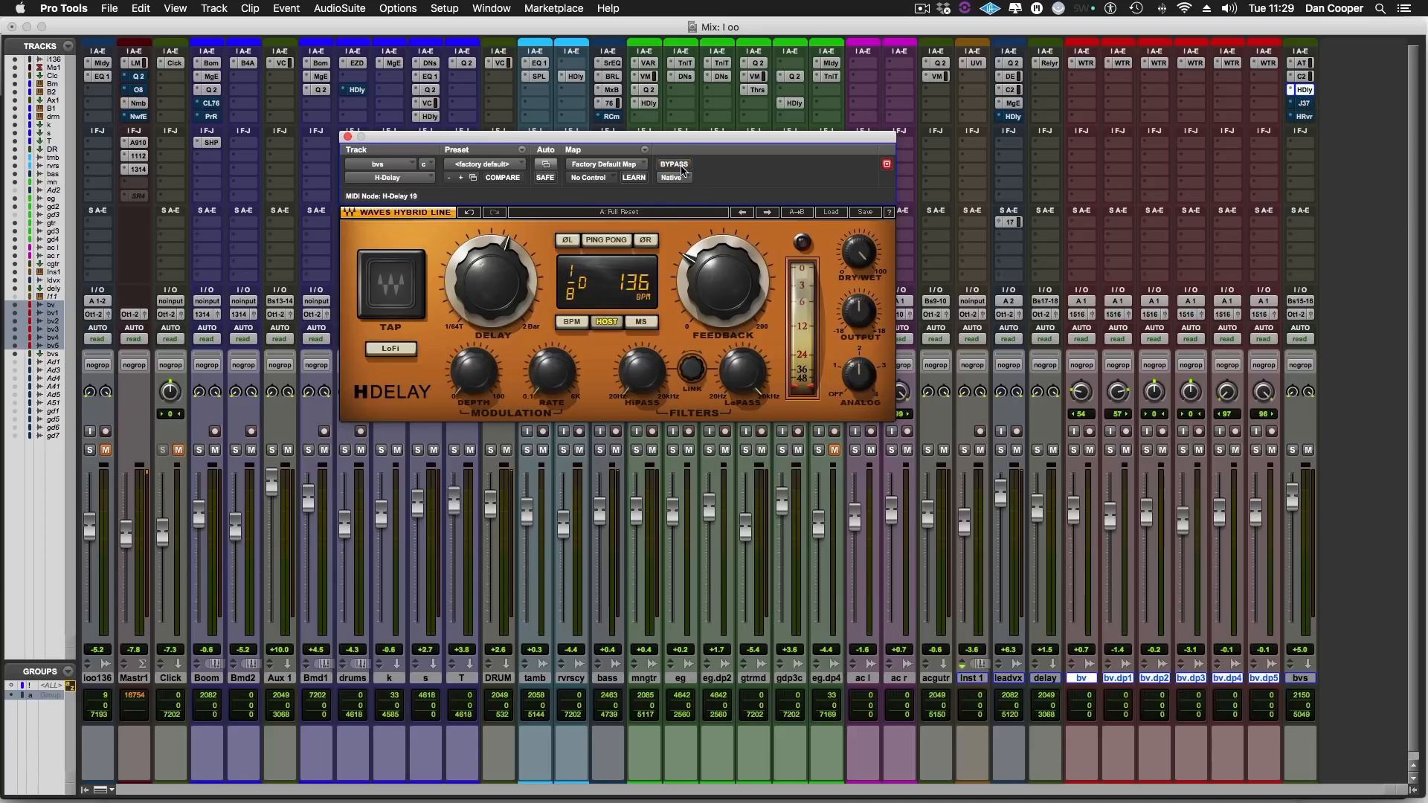
pyautogui.moveTo(719, 312)
pyautogui.hotkey('shift', 's')
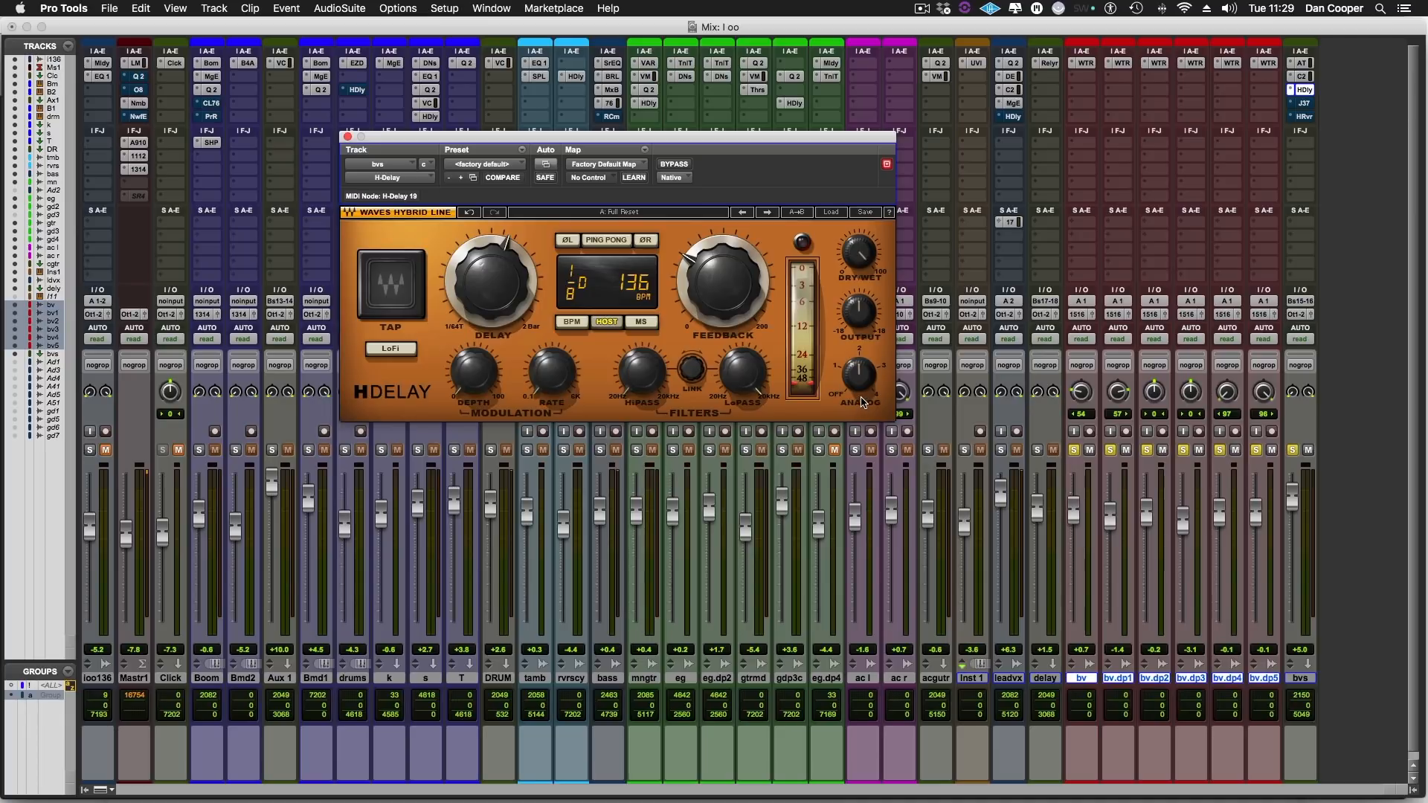
pyautogui.moveTo(861, 379); pyautogui.dragTo(861, 338)
pyautogui.click(856, 262)
pyautogui.press('space')
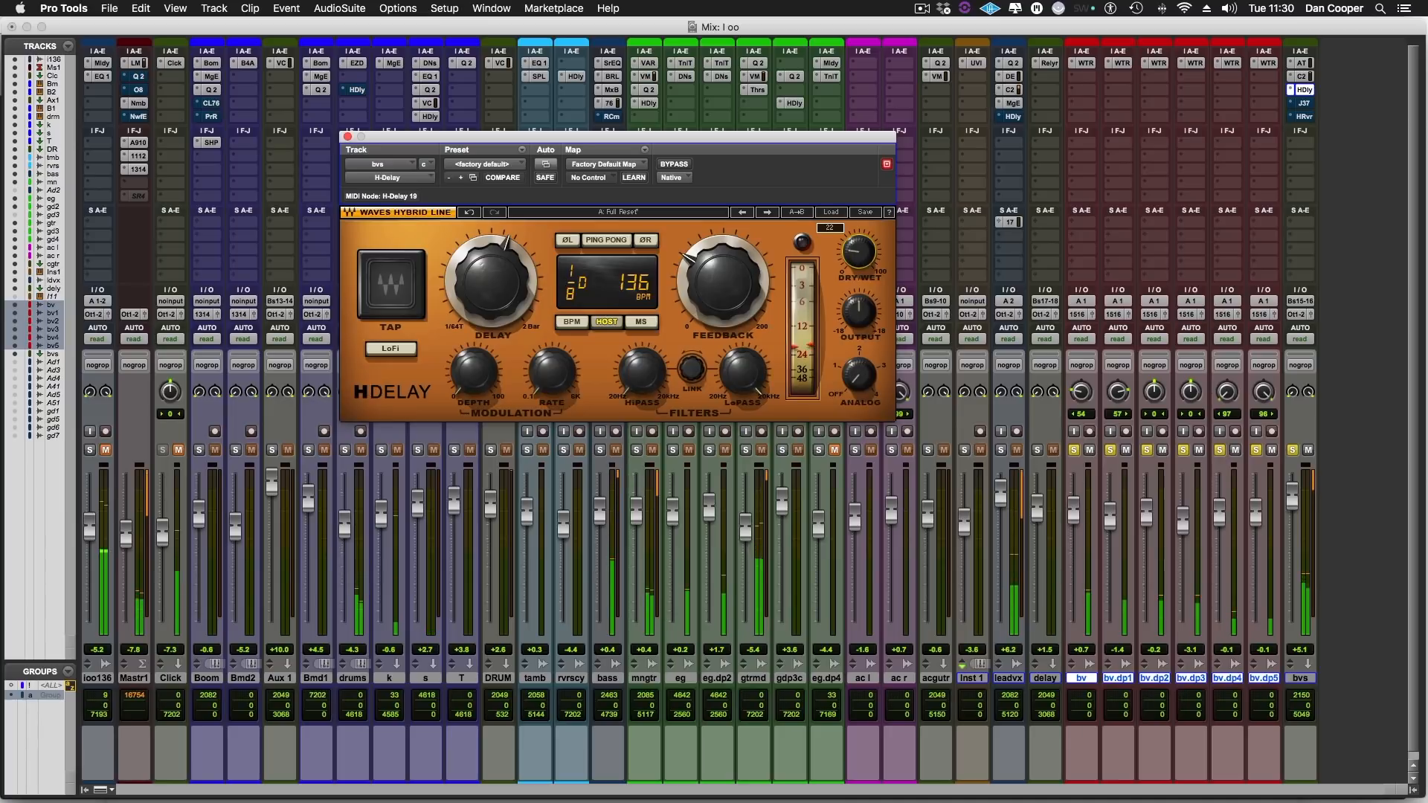
# Switch H-Delay to Ping Pong mode, lower its Feedback and enable LoFi
pyautogui.click(606, 241)
pyautogui.moveTo(703, 281); pyautogui.dragTo(703, 303)
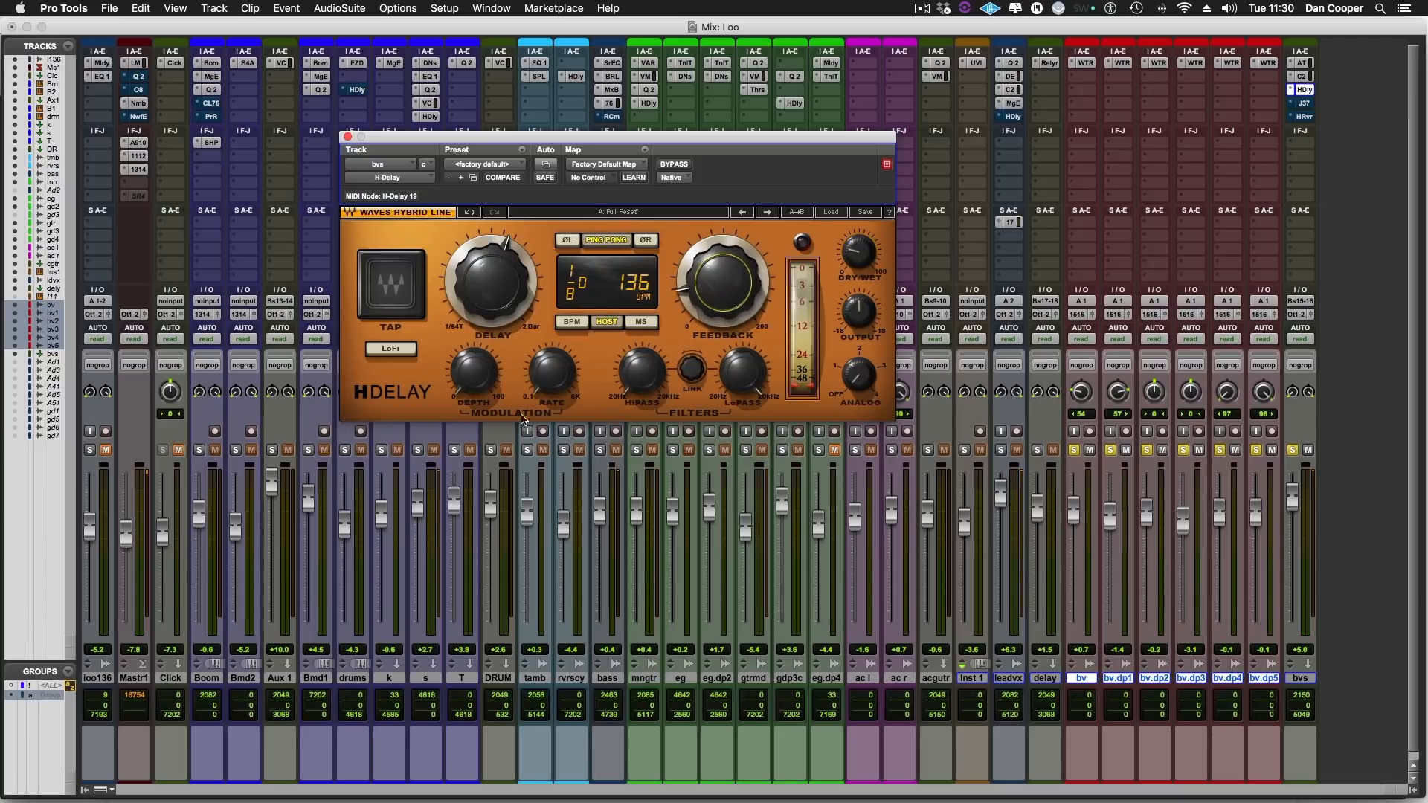
pyautogui.click(394, 349)
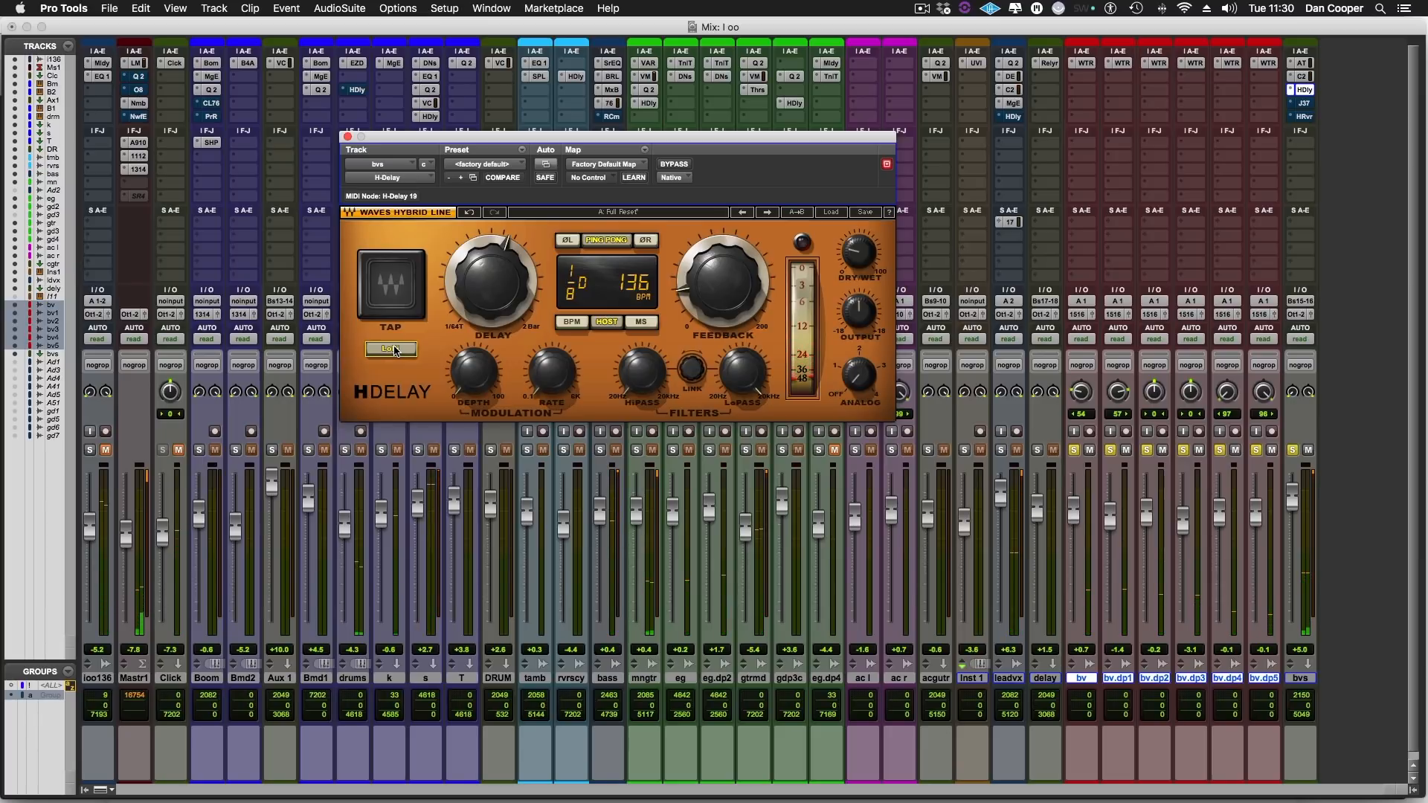
# Narrow the H-Delay echoes by raising the HiPass filter and lowering the LoPass filter
pyautogui.moveTo(641, 370); pyautogui.dragTo(641, 341)
pyautogui.moveTo(738, 379); pyautogui.dragTo(738, 397)
pyautogui.moveTo(634, 378); pyautogui.dragTo(634, 364)
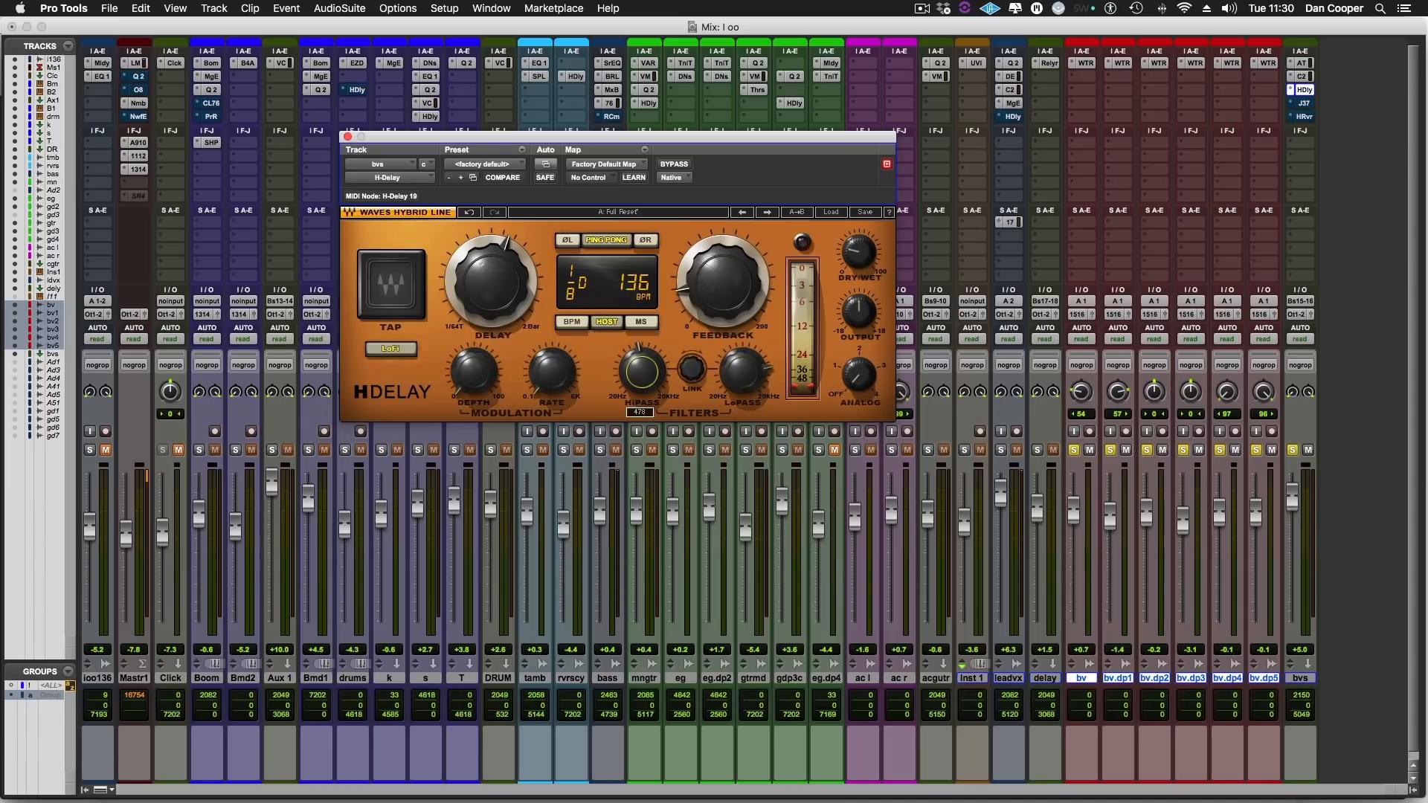
pyautogui.moveTo(741, 376); pyautogui.dragTo(741, 394)
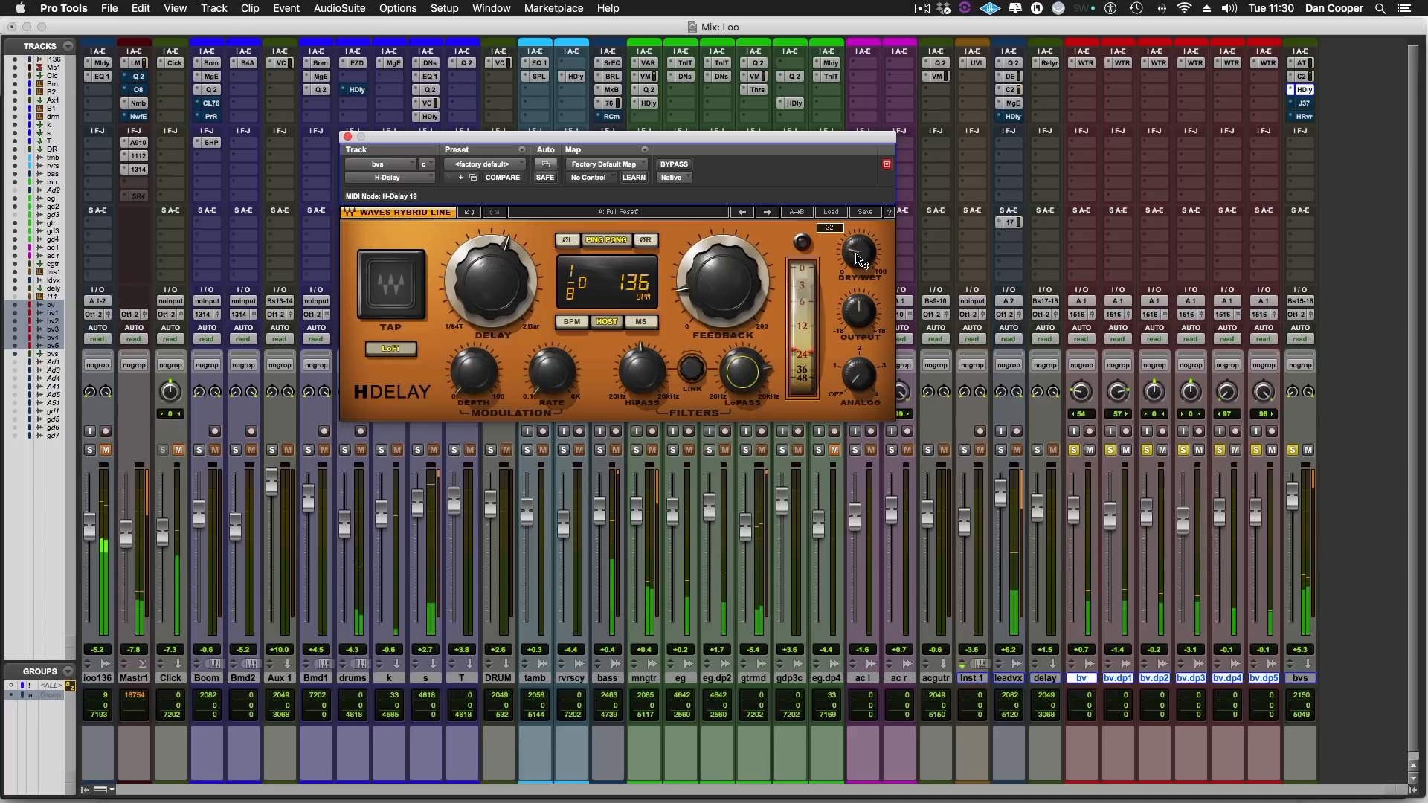
pyautogui.moveTo(709, 292)
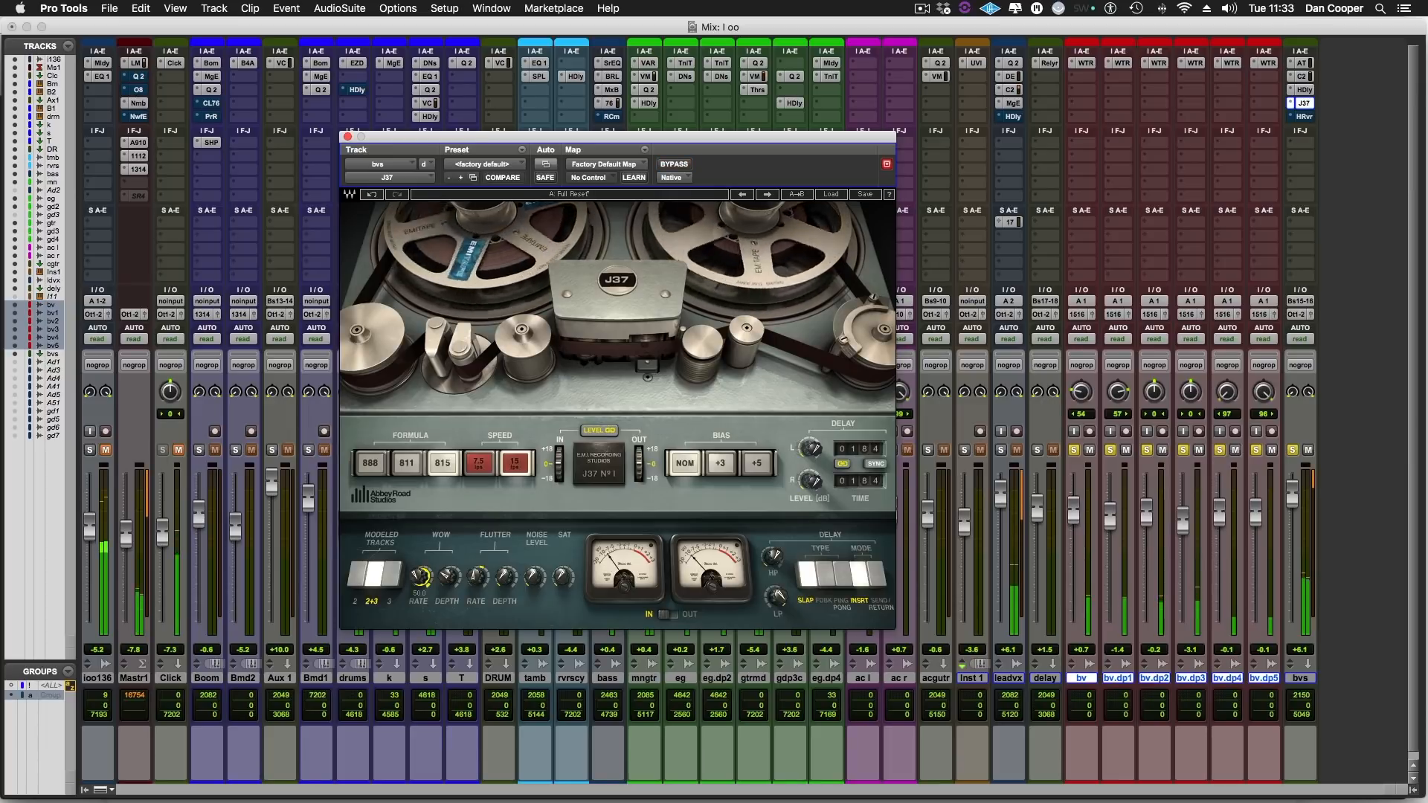
# Compare the background vocals with the J37 tape plug-in bypassed and active, leaving it active and stopping playback
pyautogui.click(421, 577)
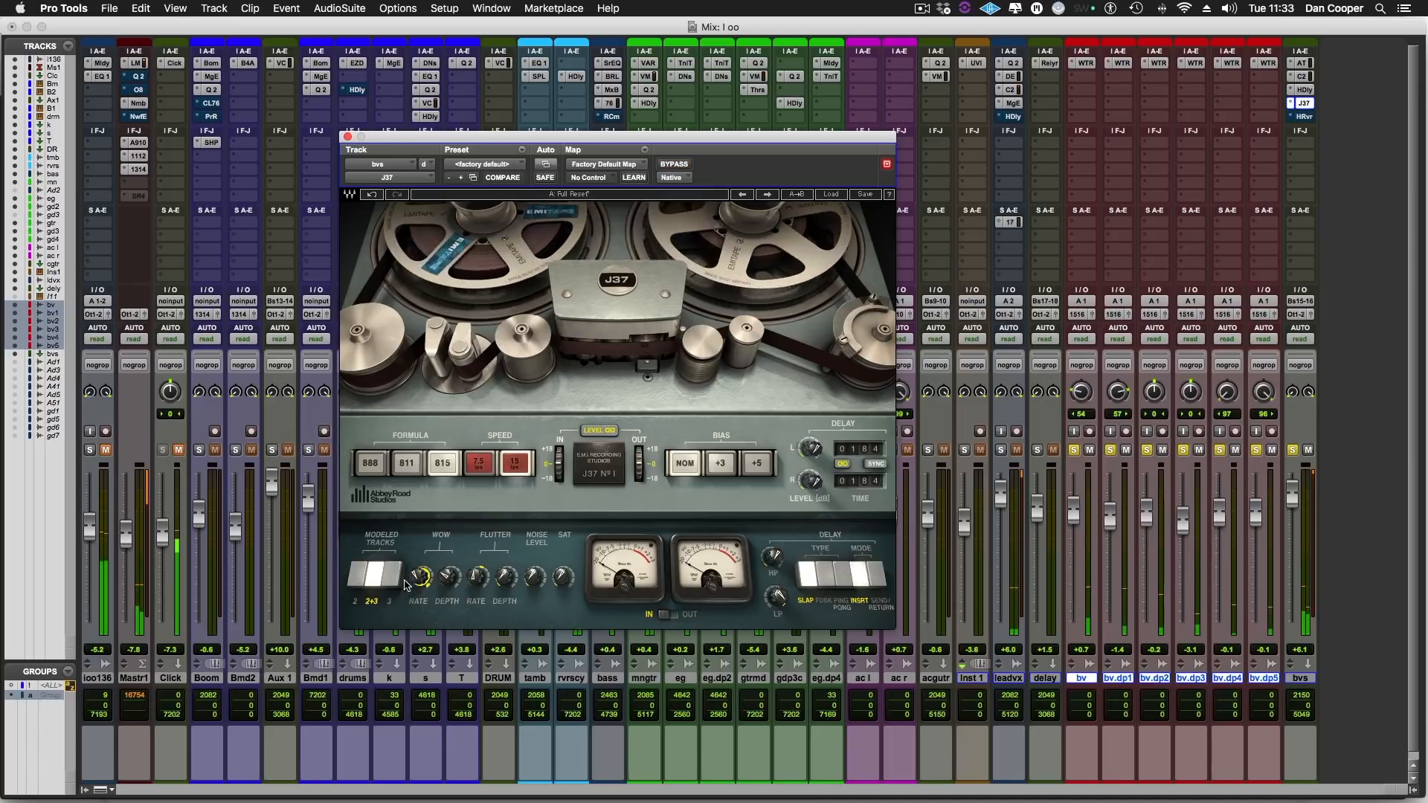
pyautogui.keyDown('super'); pyautogui.click(1305, 103); pyautogui.keyUp('super')
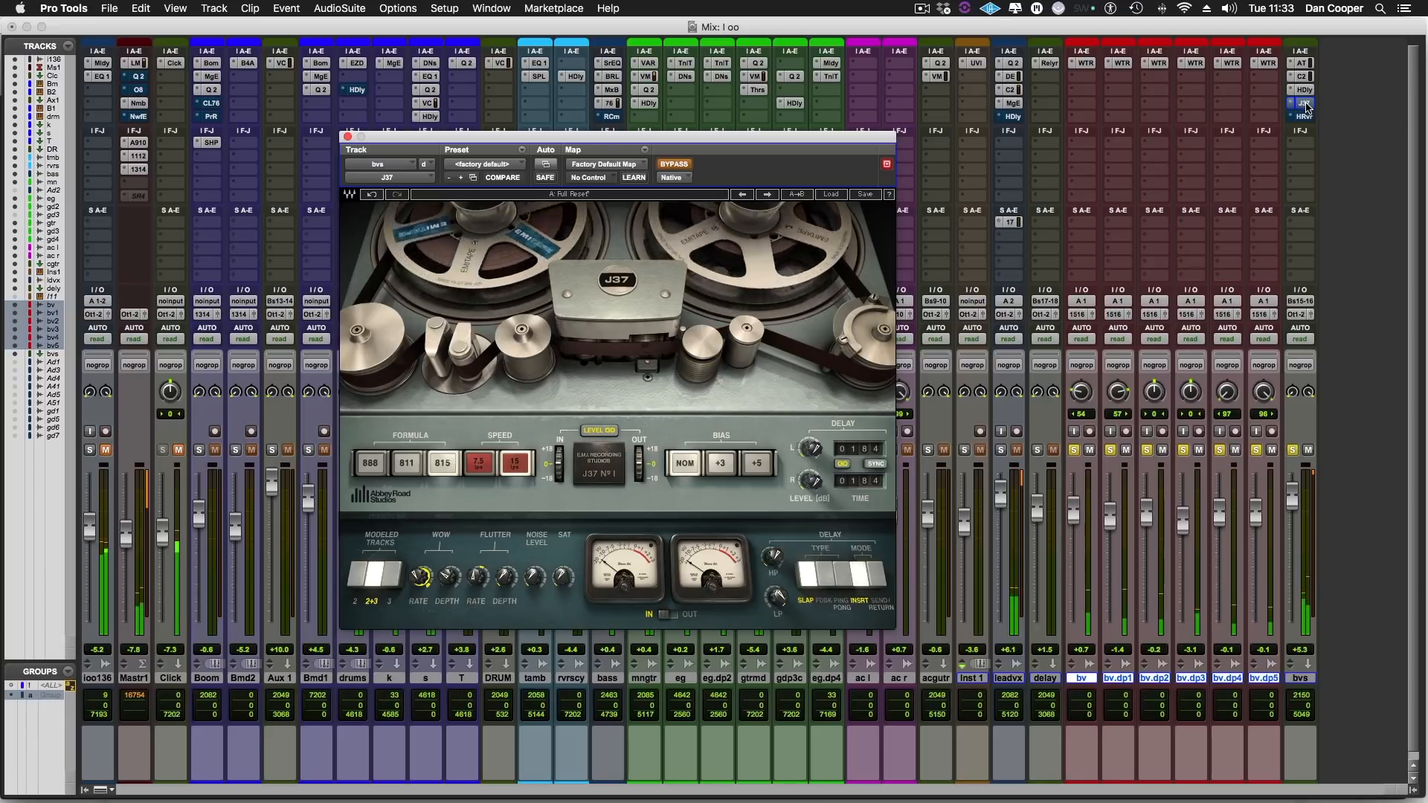
pyautogui.keyDown('super'); pyautogui.click(1304, 103); pyautogui.keyUp('super')
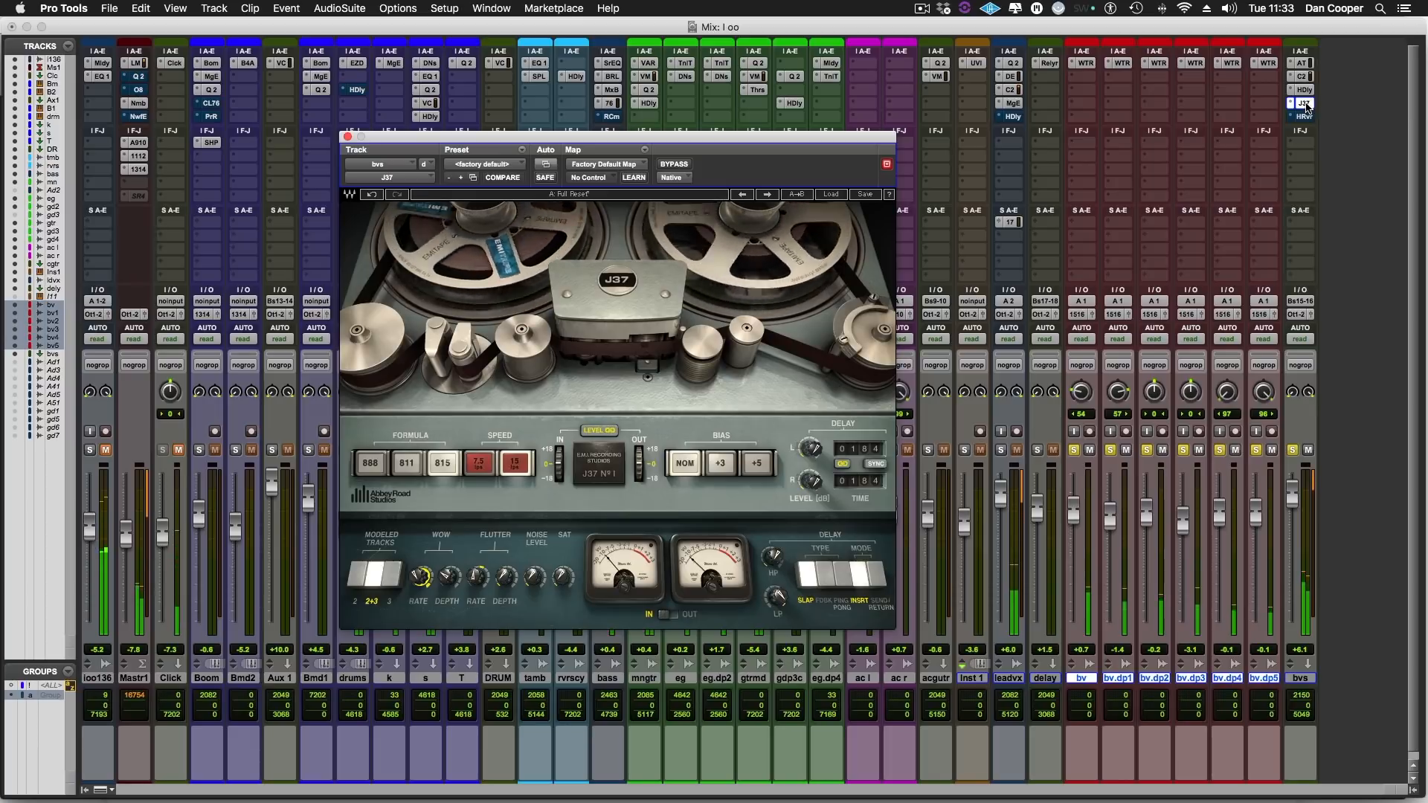
pyautogui.press('space')
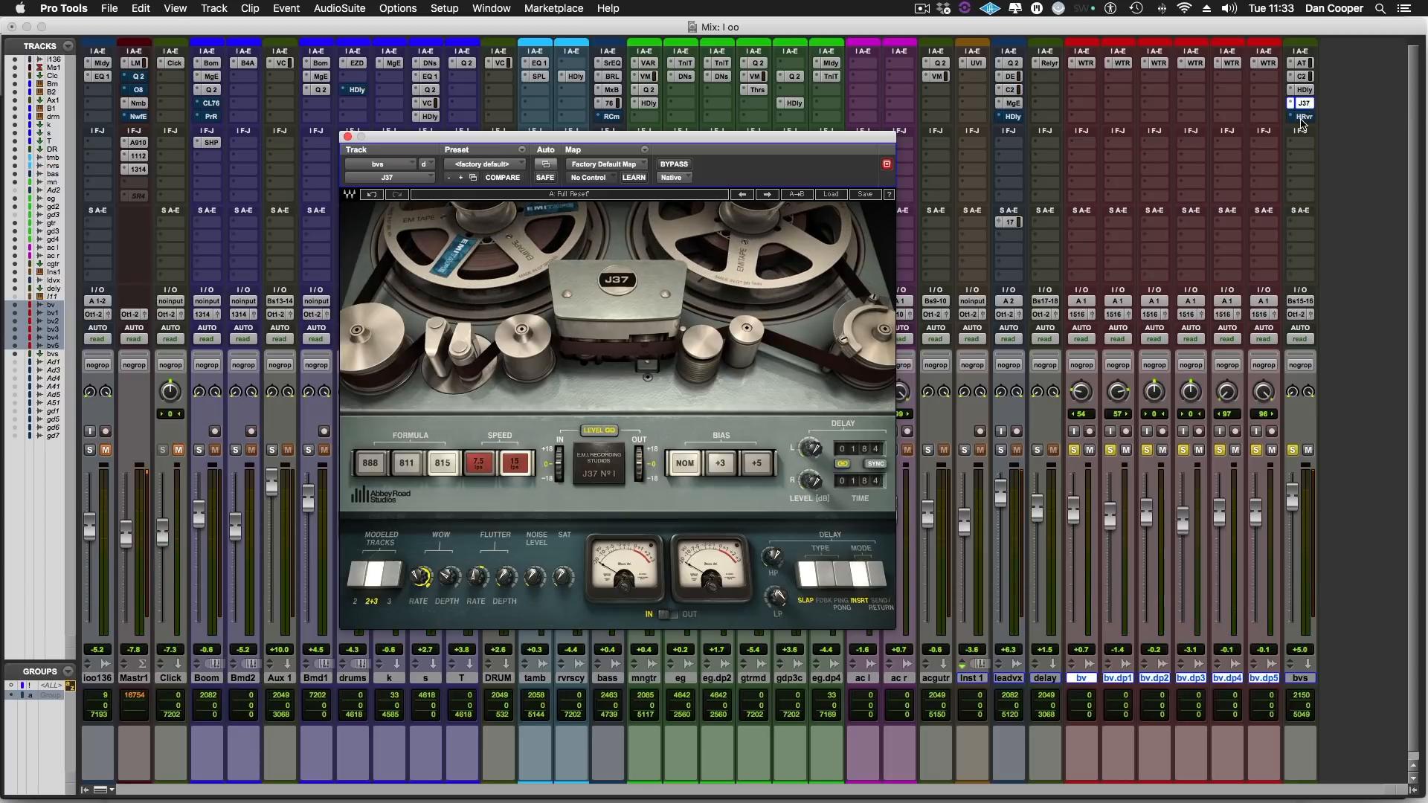
# Activate H-Reverb on the bvs track and raise its Dry/Wet mix strongly toward wet during playback
pyautogui.click(1301, 117)
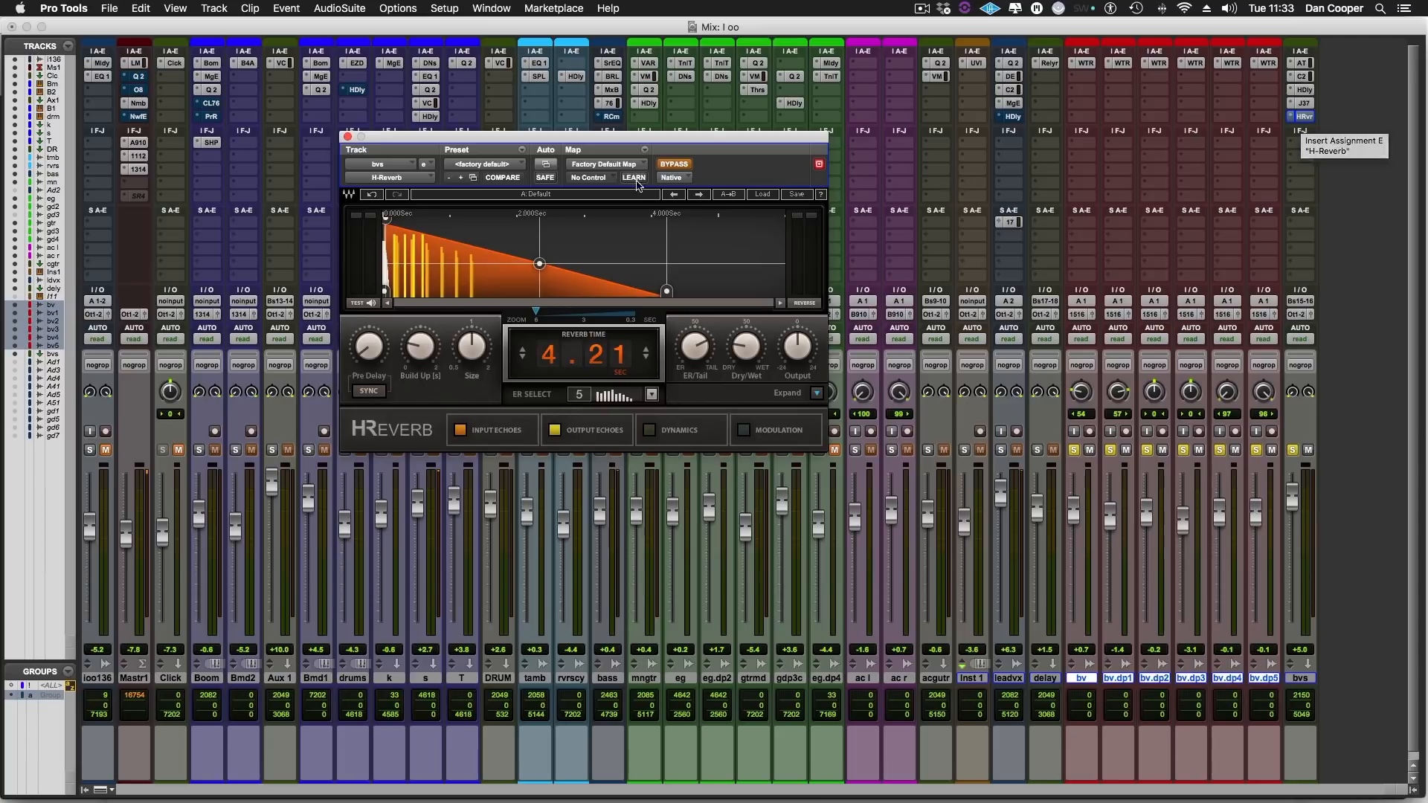
pyautogui.click(673, 165)
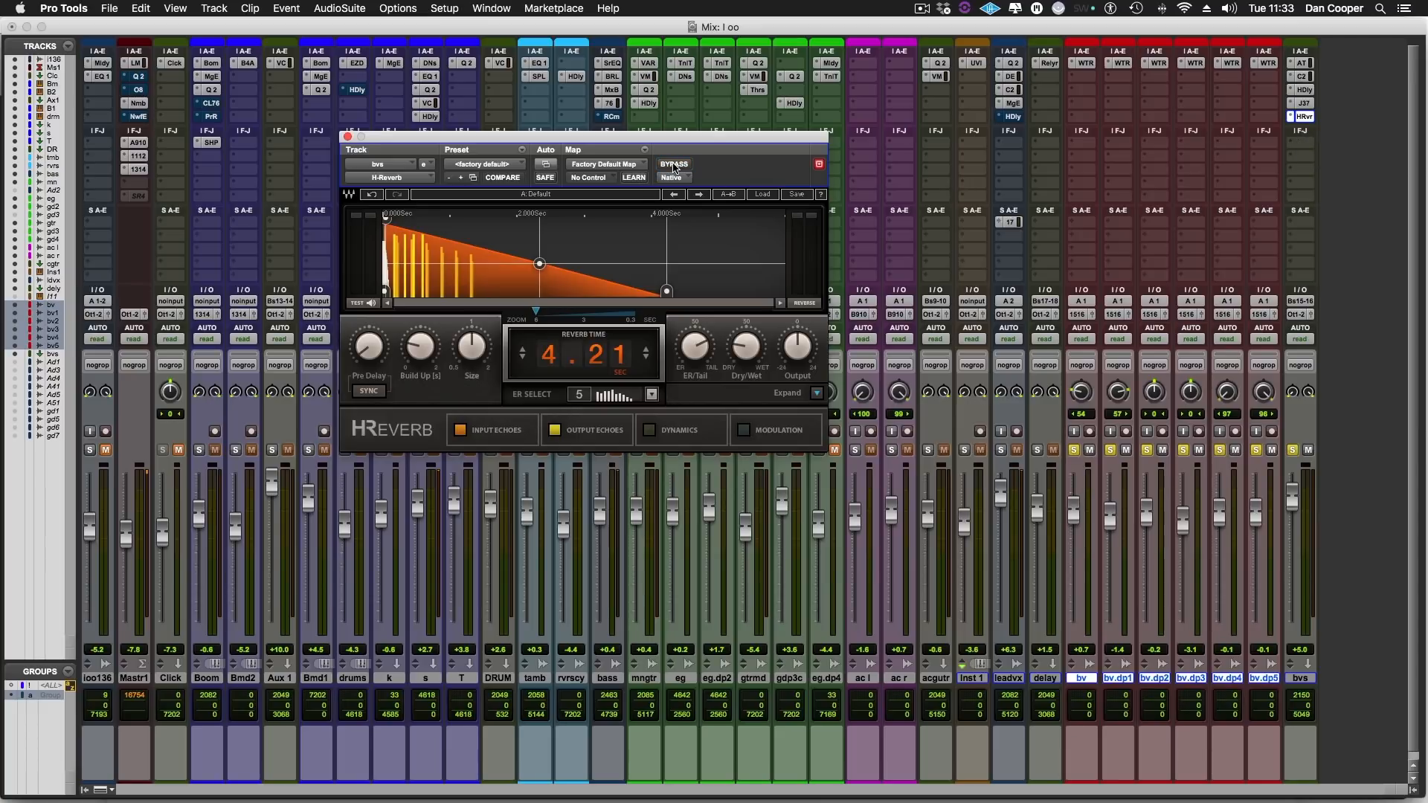
pyautogui.press('space')
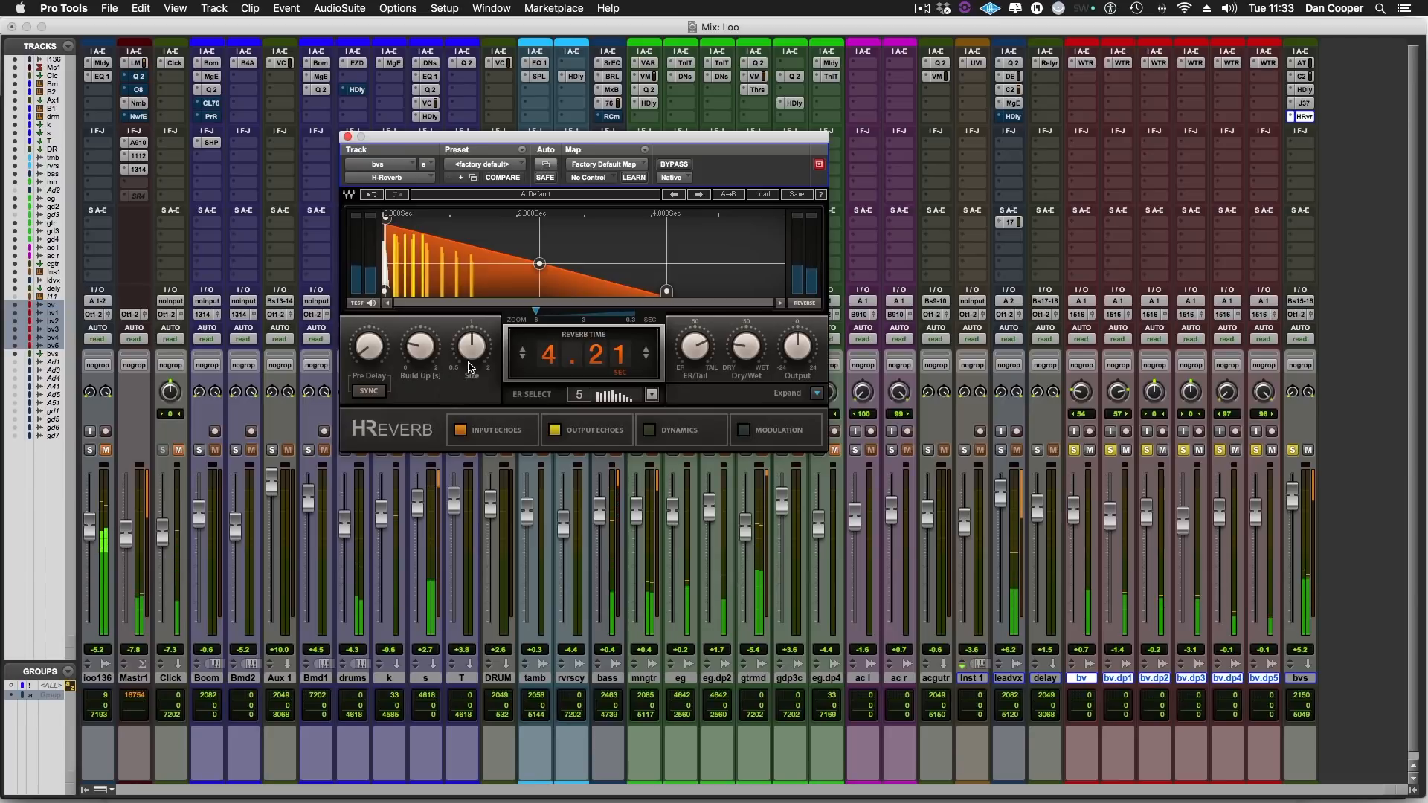
pyautogui.moveTo(744, 351); pyautogui.dragTo(744, 290)
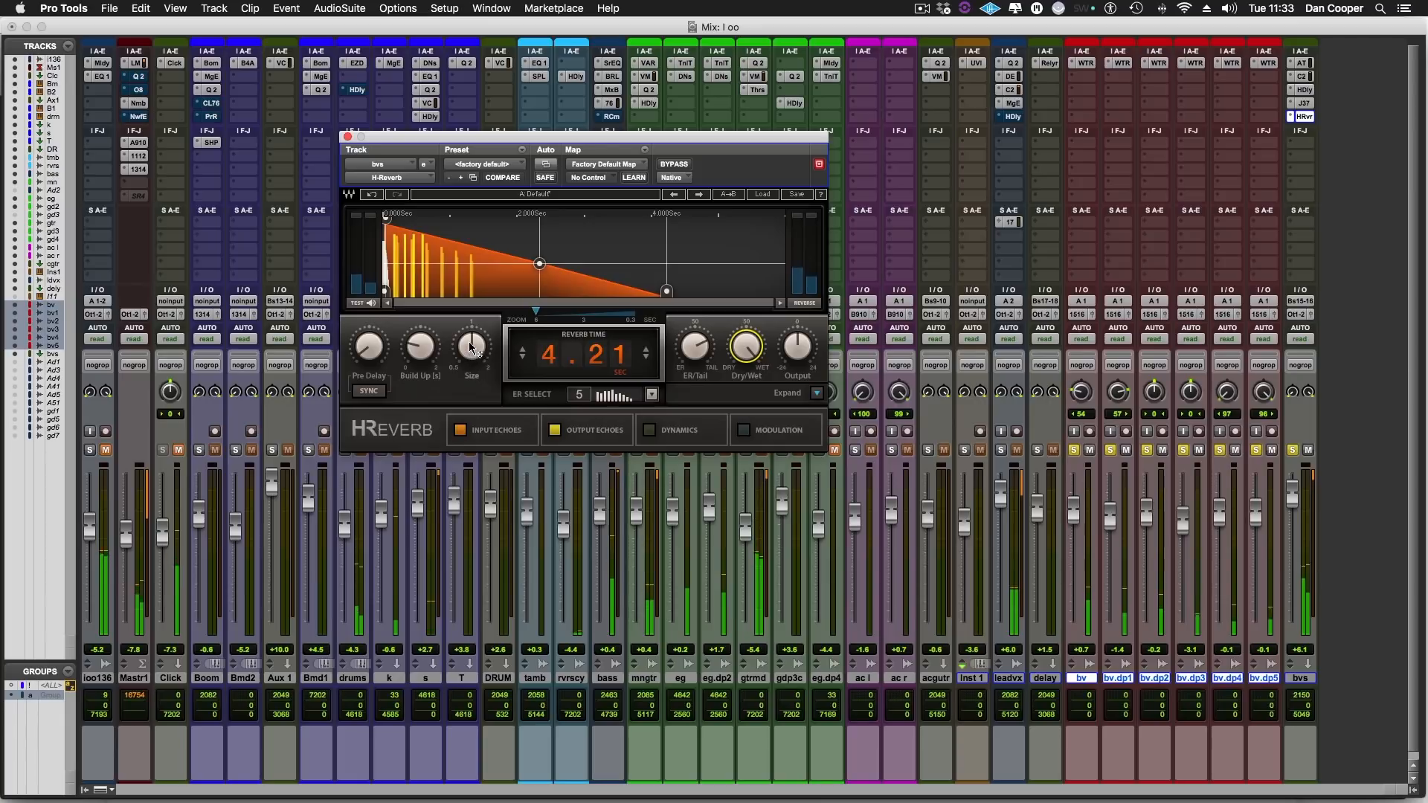
# Reduce the H-Reverb Size and shift its ER/Tail balance toward early reflections
pyautogui.moveTo(473, 348); pyautogui.dragTo(473, 347)
pyautogui.click(419, 348)
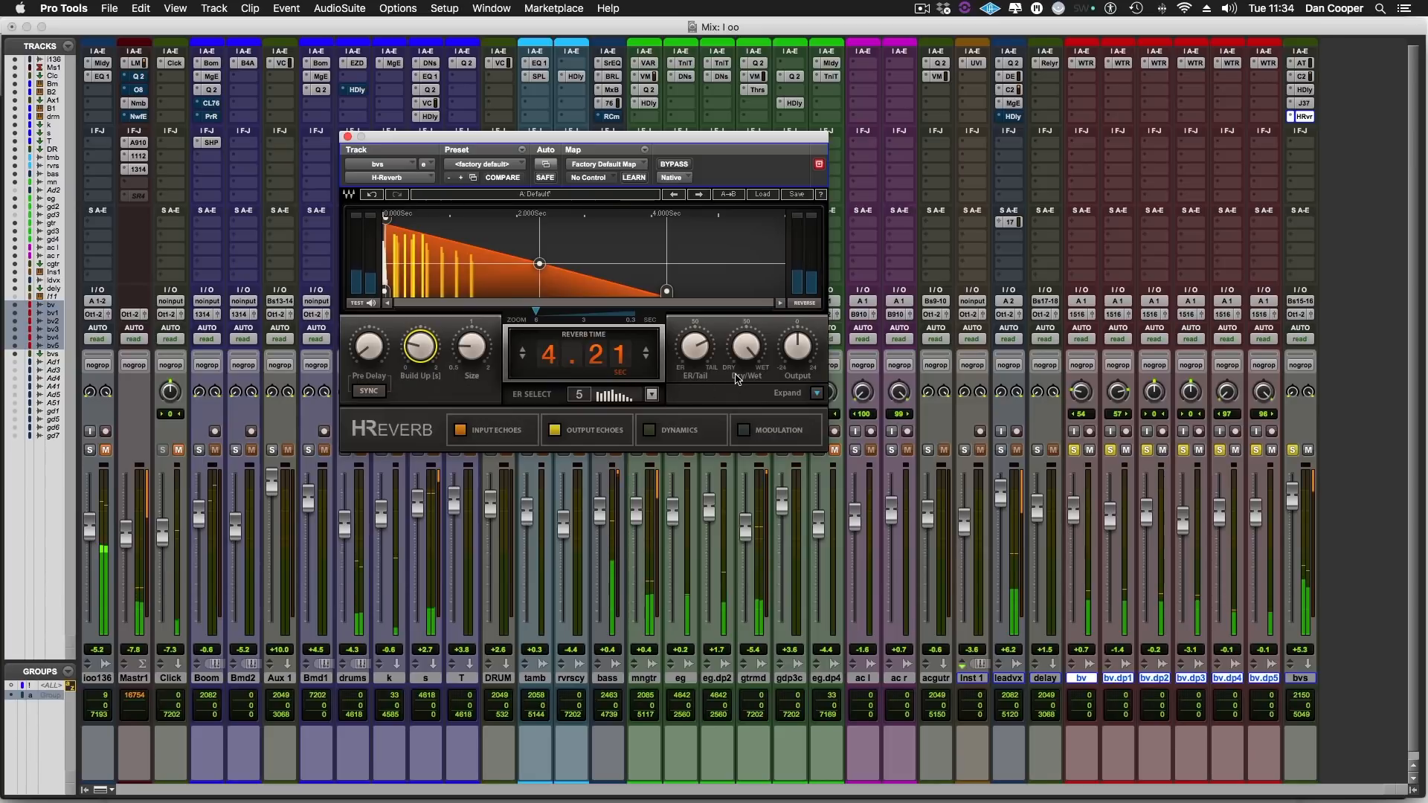
pyautogui.moveTo(694, 347); pyautogui.dragTo(694, 357)
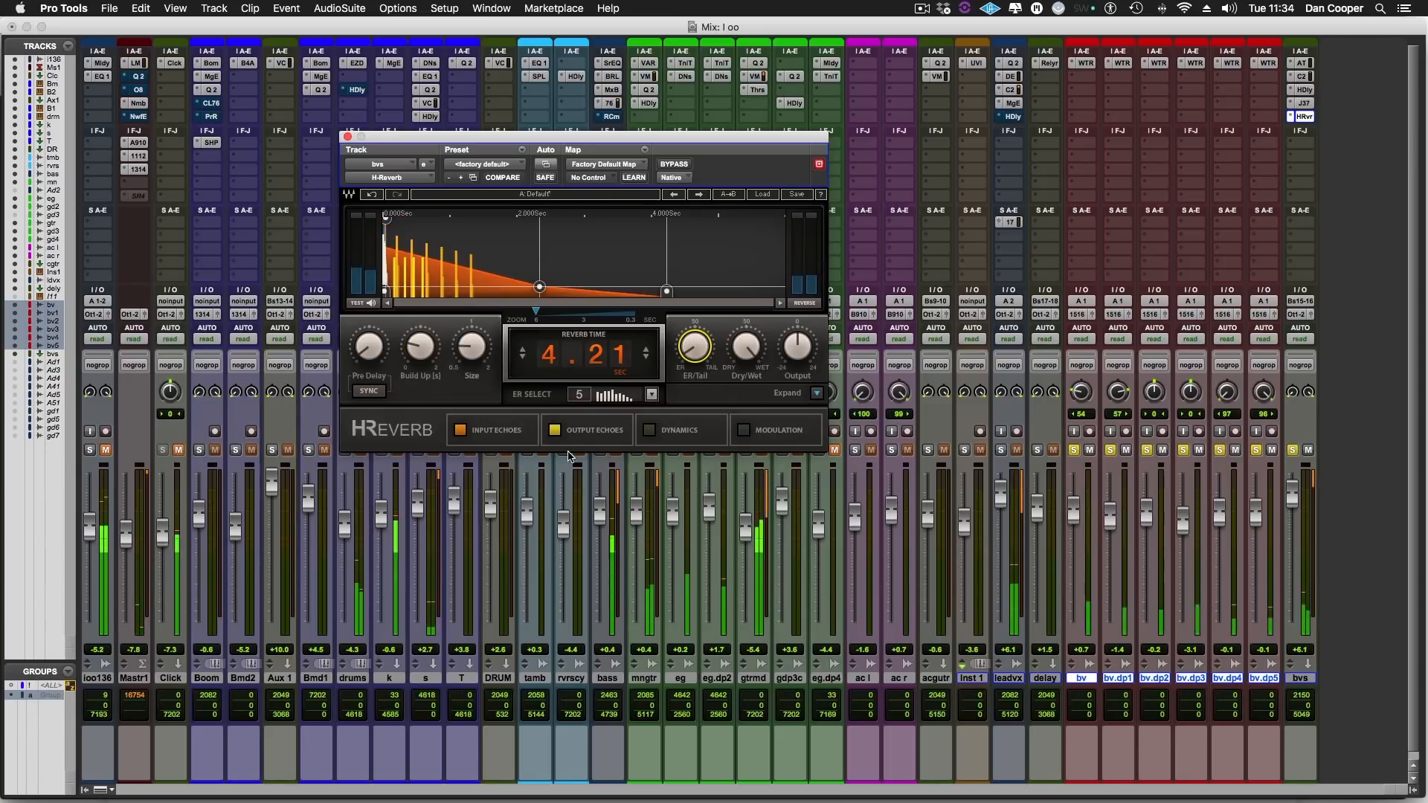
# Shift the H-Reverb ER/Tail balance slightly back toward the tail and enable its Modulation section
pyautogui.moveTo(695, 346); pyautogui.dragTo(695, 330)
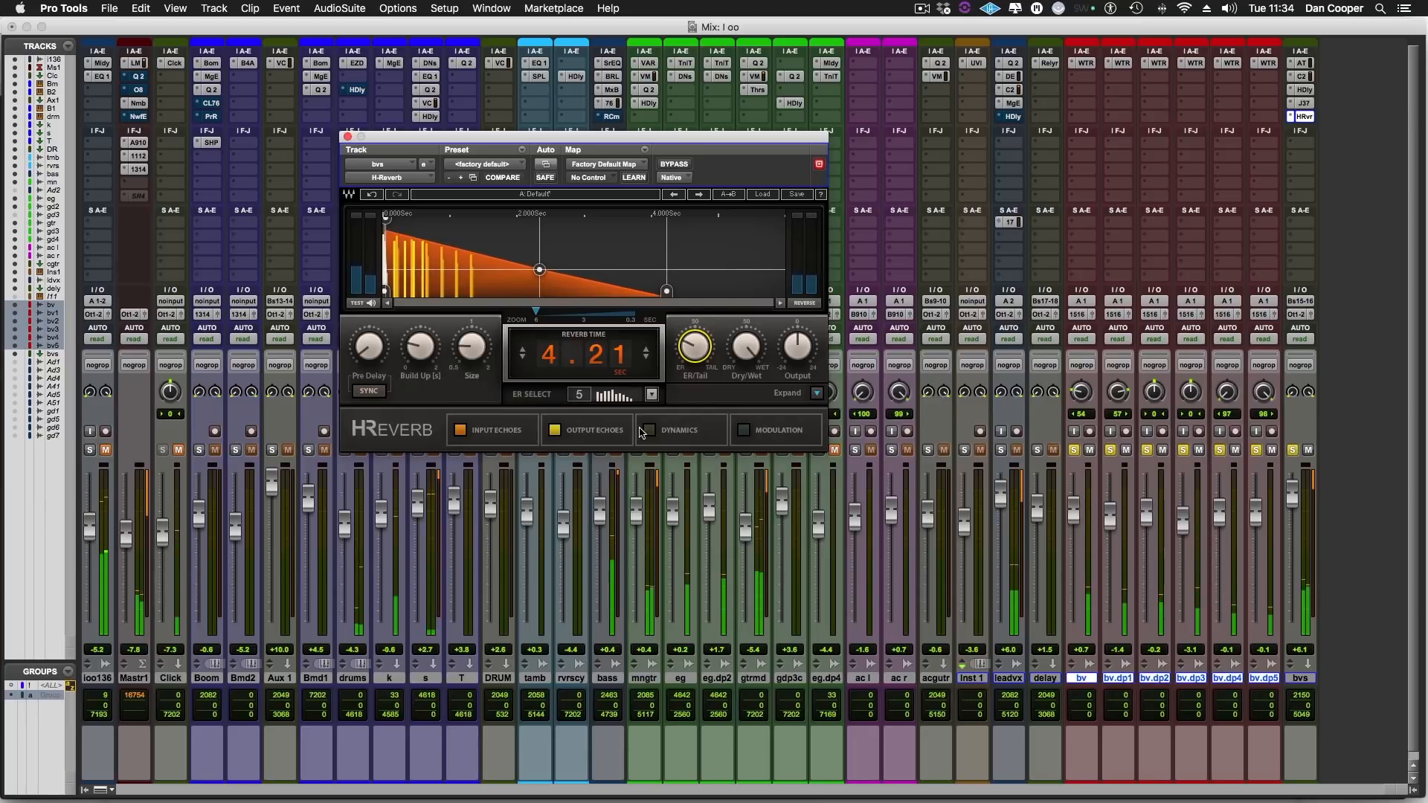
pyautogui.click(742, 434)
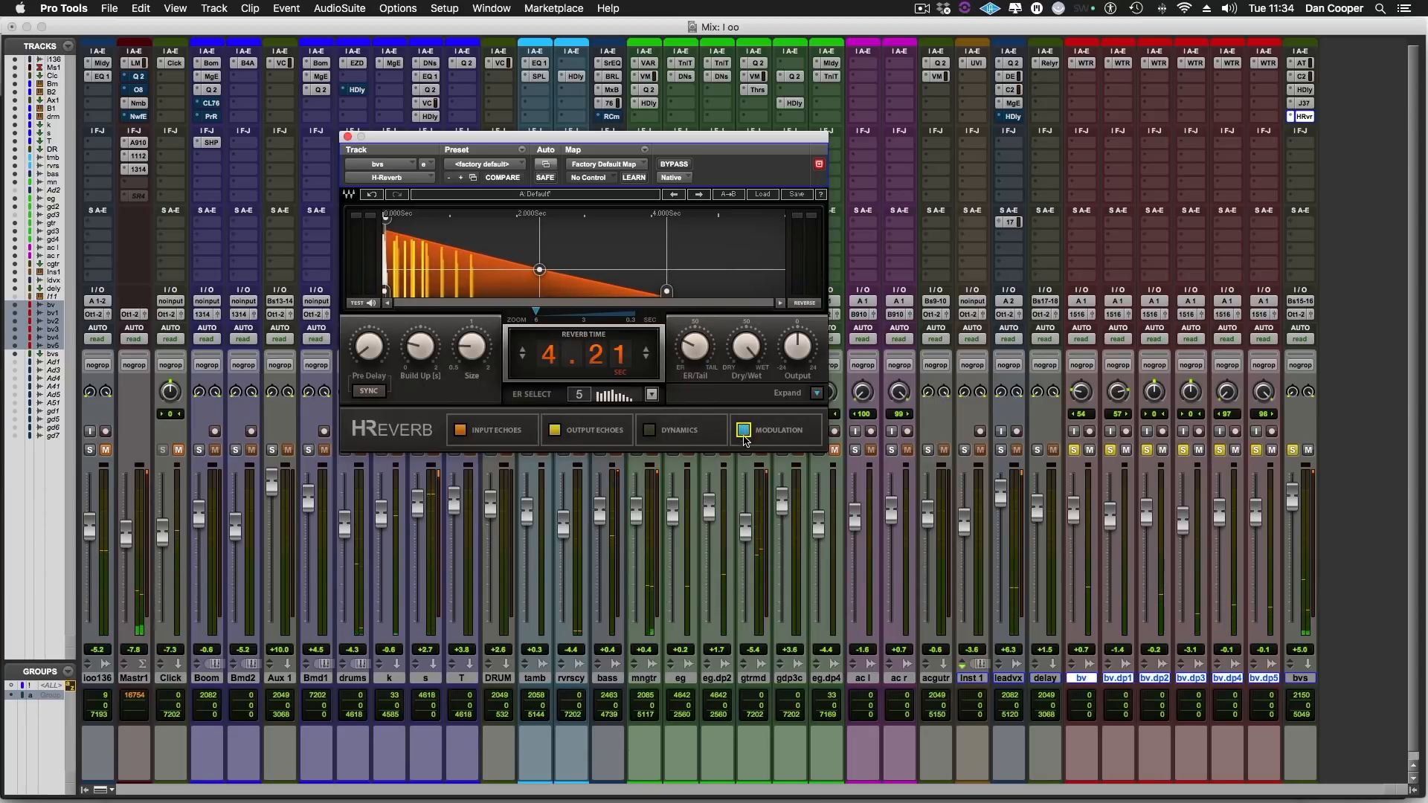
# Expand the H-Reverb controls, raise the global Drive, and lower the Dry/Wet mix toward dry during playback
pyautogui.click(816, 394)
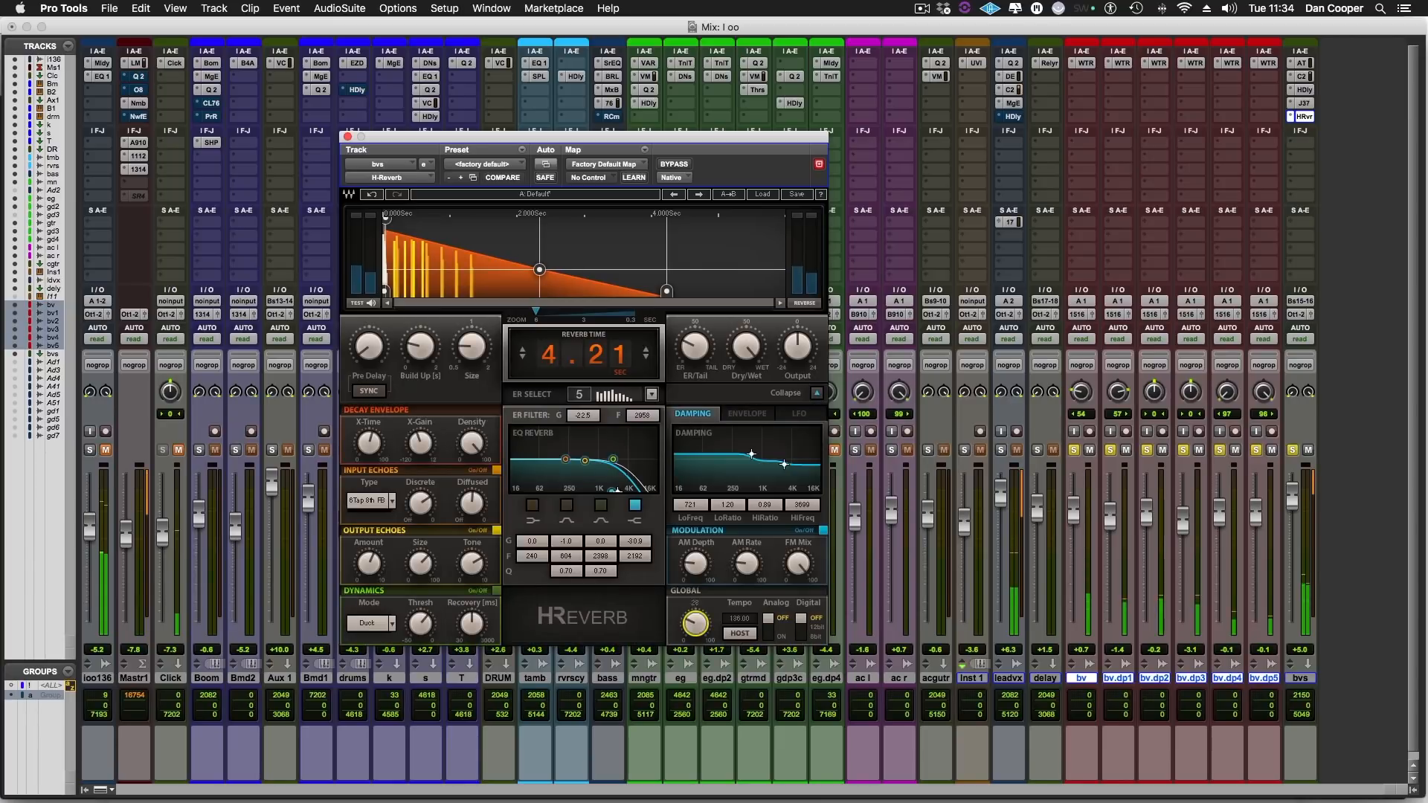
pyautogui.moveTo(696, 623)
pyautogui.mouseDown()
pyautogui.moveTo(695, 587)
pyautogui.moveTo(707, 636)
pyautogui.mouseUp()
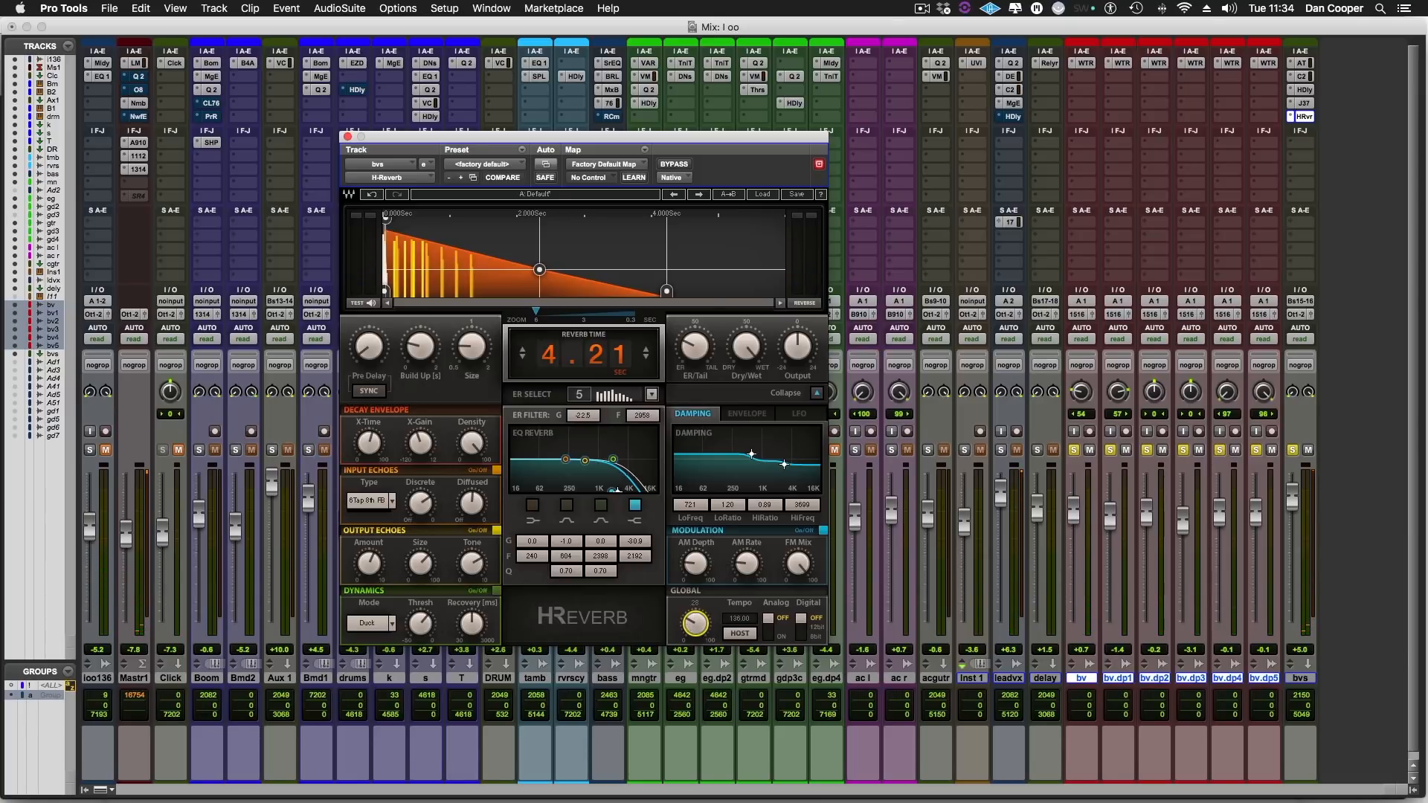
pyautogui.moveTo(695, 624); pyautogui.dragTo(695, 621)
pyautogui.press('space')
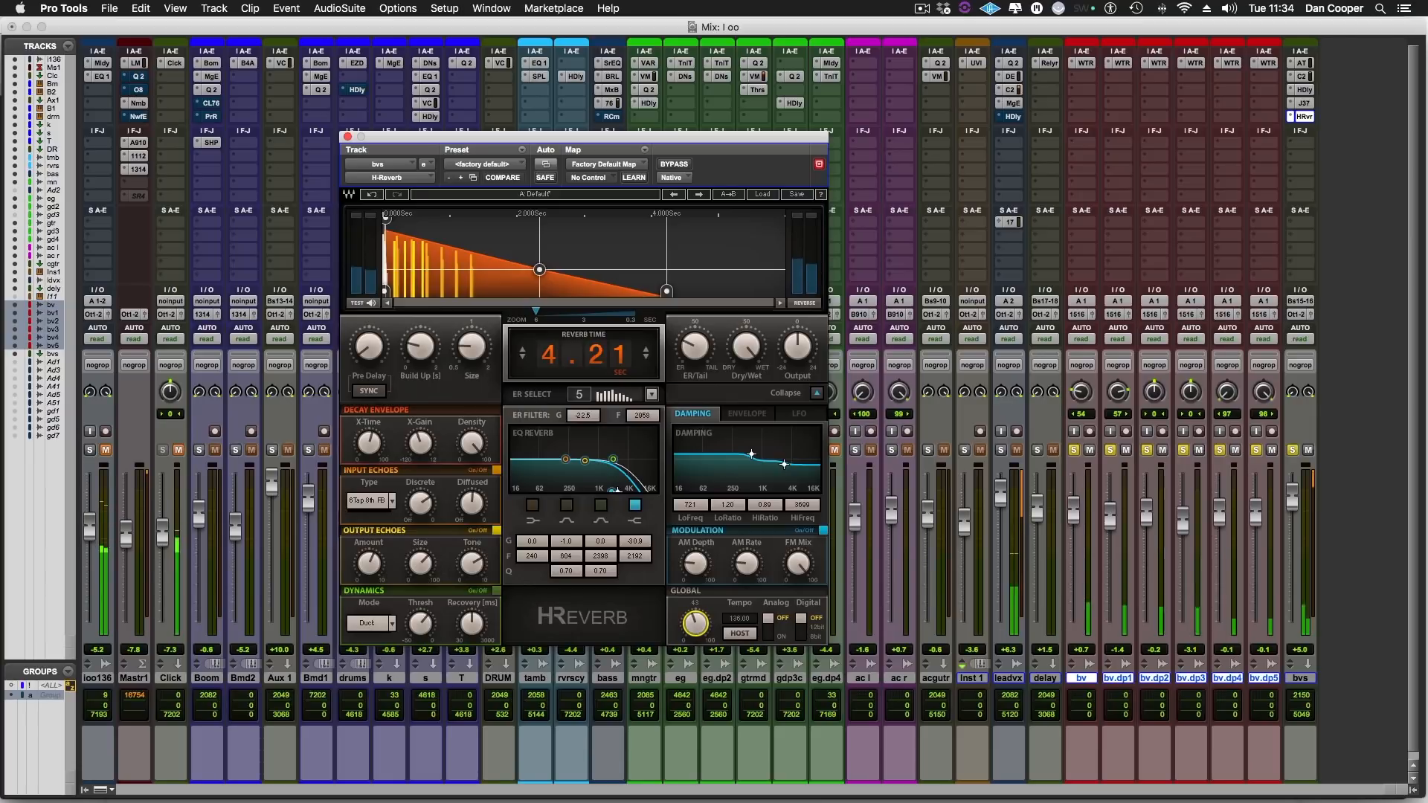
pyautogui.moveTo(746, 348); pyautogui.dragTo(746, 403)
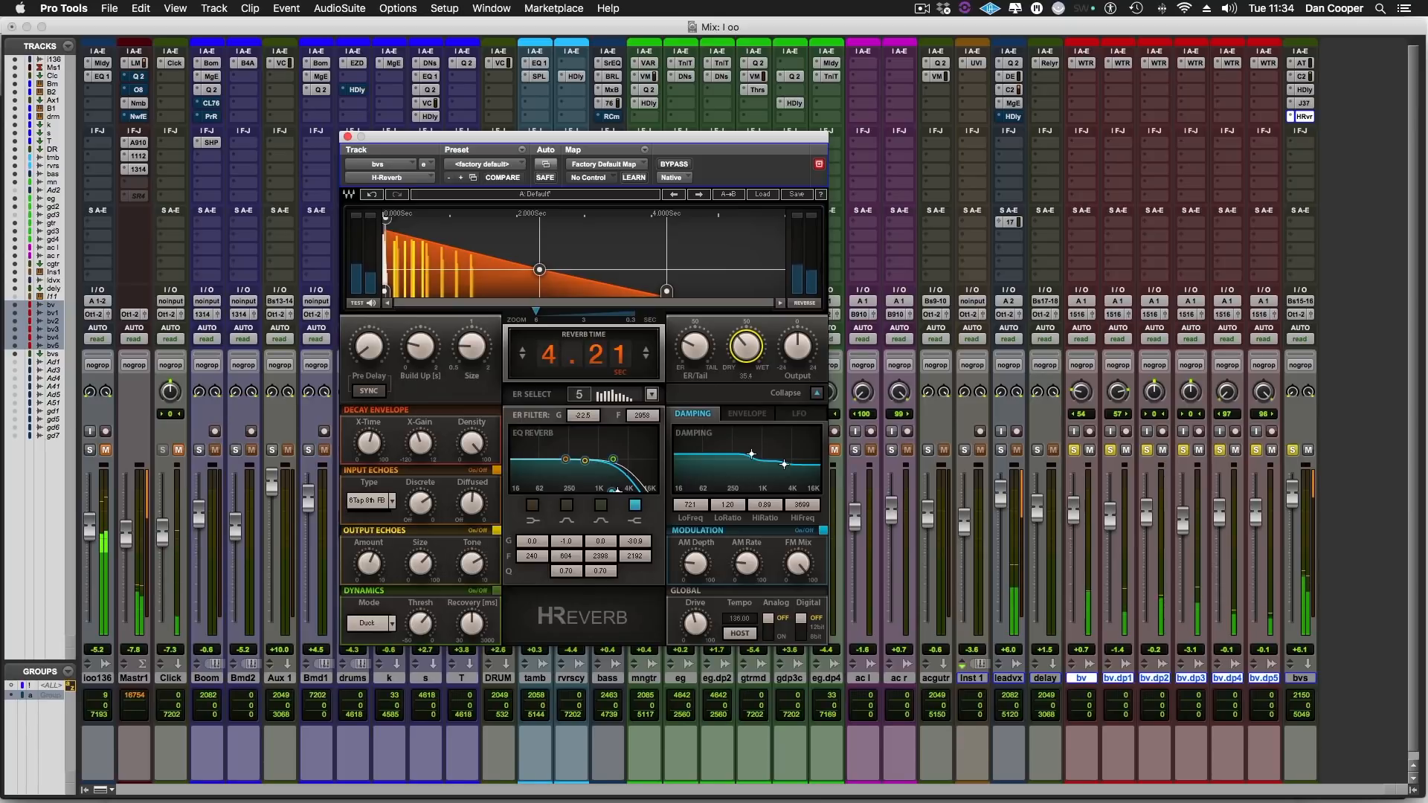
pyautogui.moveTo(747, 356); pyautogui.dragTo(747, 356)
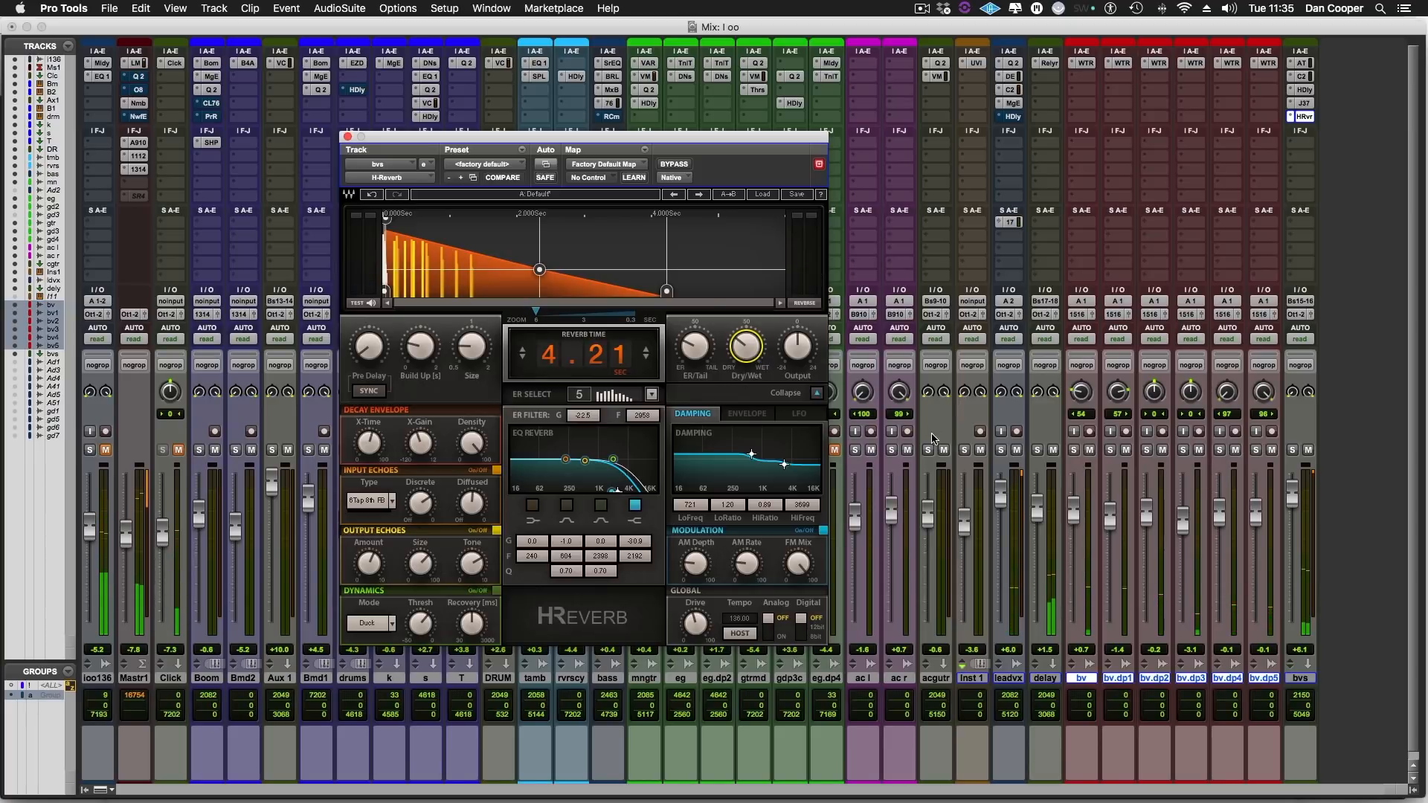
# Select the bvs track and compare its whole plug-in chain bypassed and active during playback, leaving all five inserts active
pyautogui.click(1304, 681)
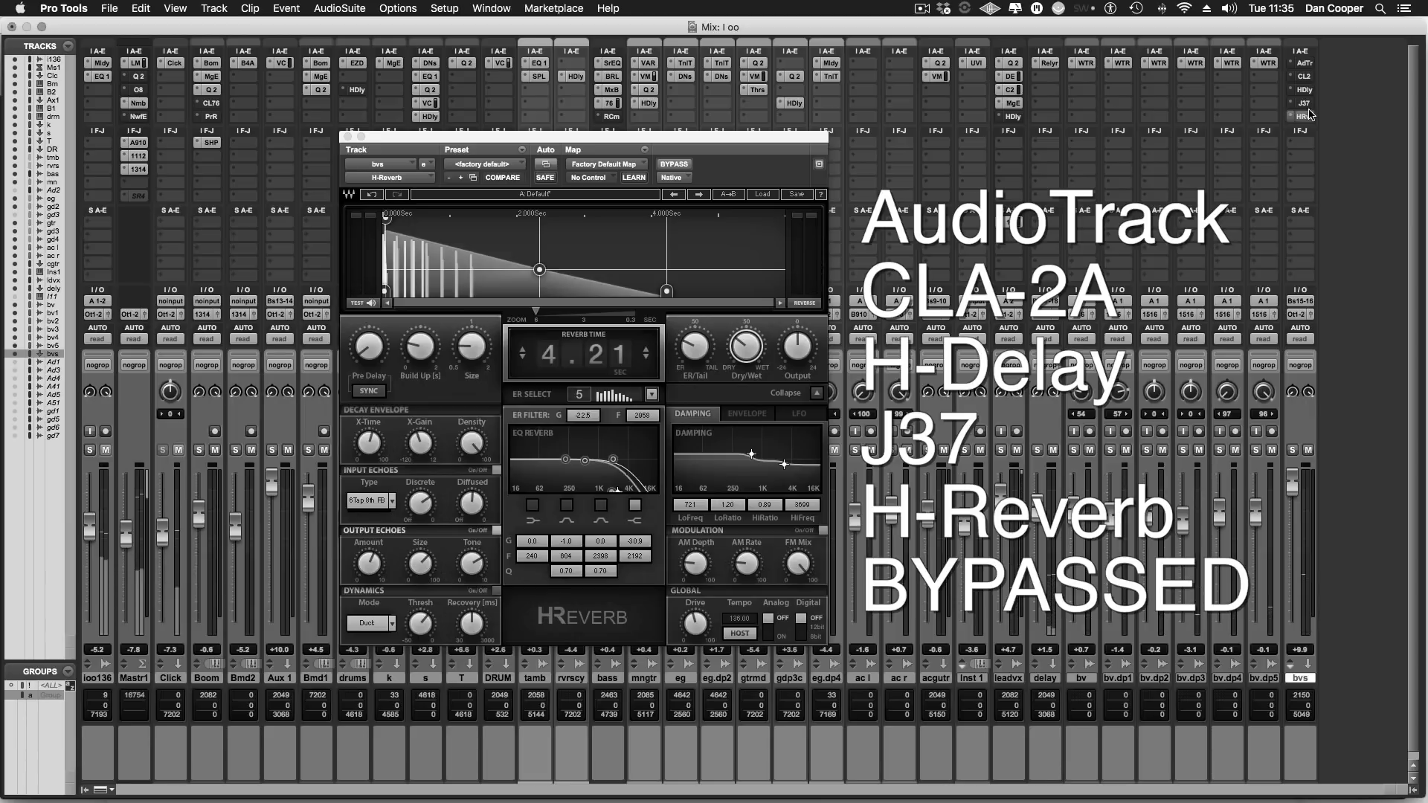
pyautogui.hotkey('shift', 'a')
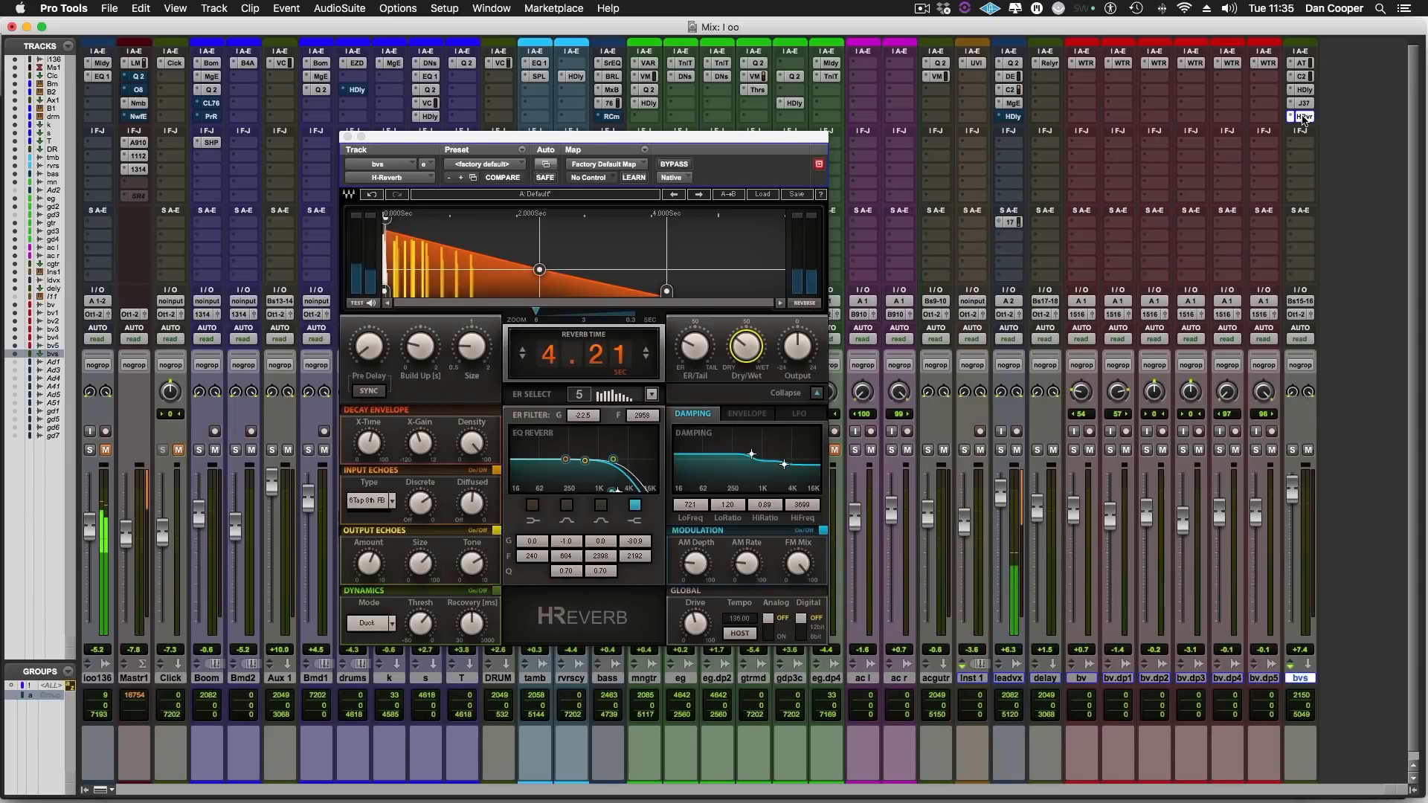